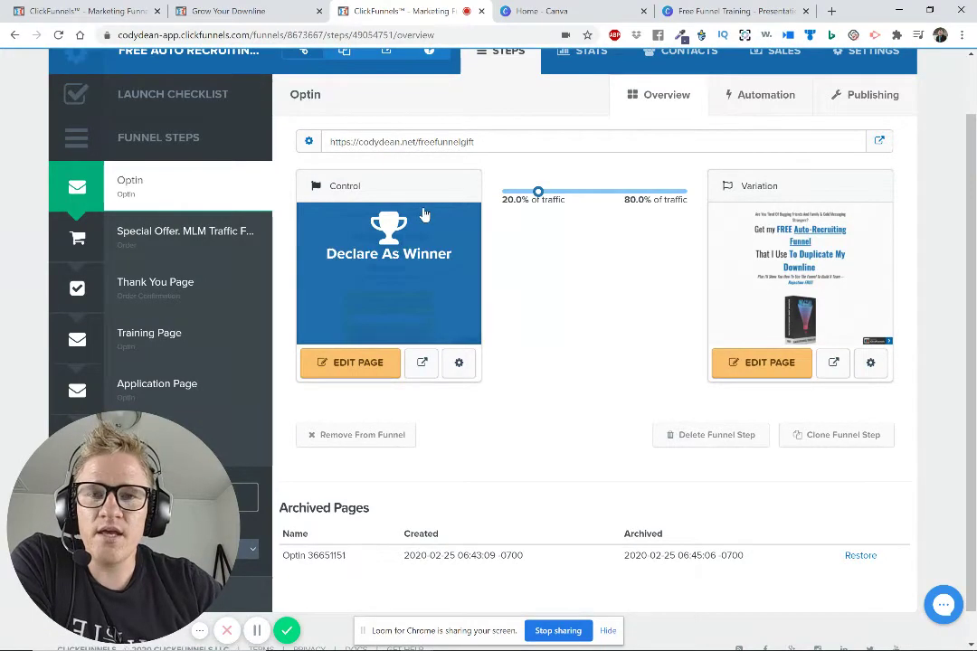
# Highlight the Optin step's page URL and preview the control version of the opt-in page
pyautogui.moveTo(374, 145); pyautogui.dragTo(336, 141)
pyautogui.doubleClick(464, 143)
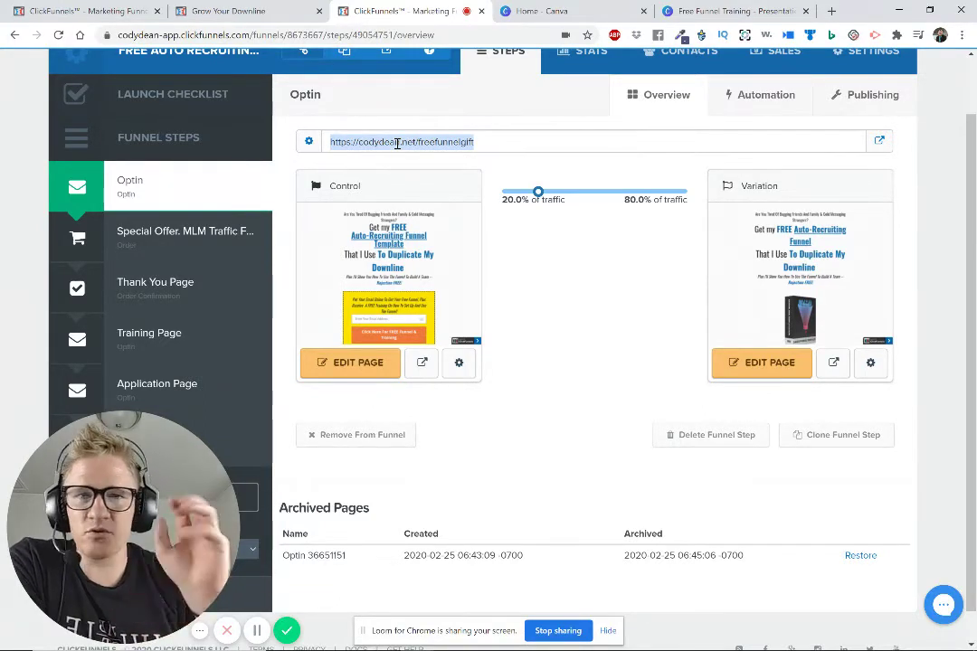
pyautogui.moveTo(358, 142); pyautogui.dragTo(466, 146)
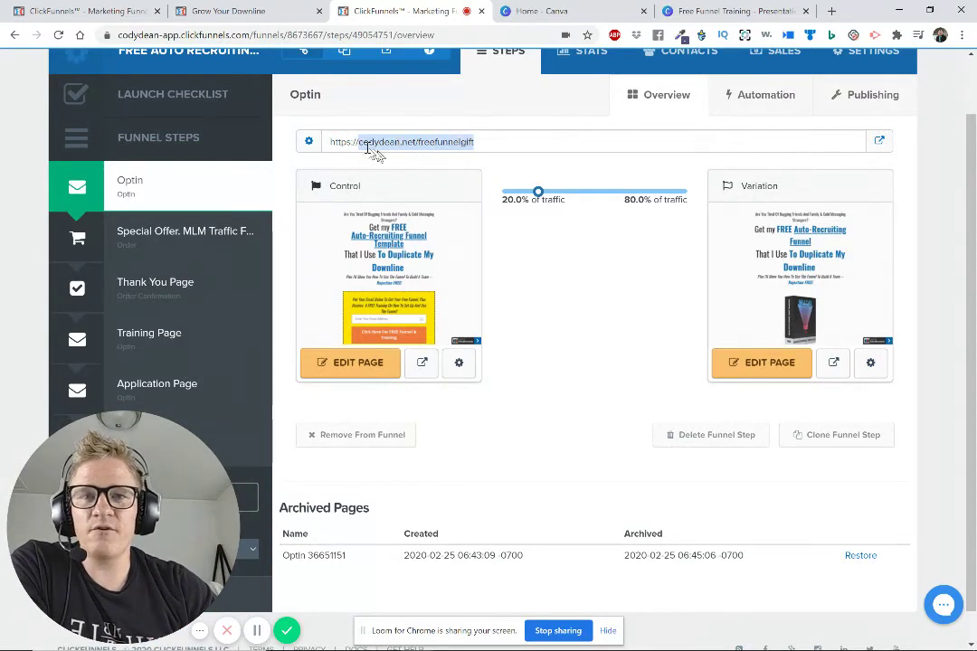
pyautogui.click(338, 142)
pyautogui.moveTo(330, 142); pyautogui.dragTo(473, 142)
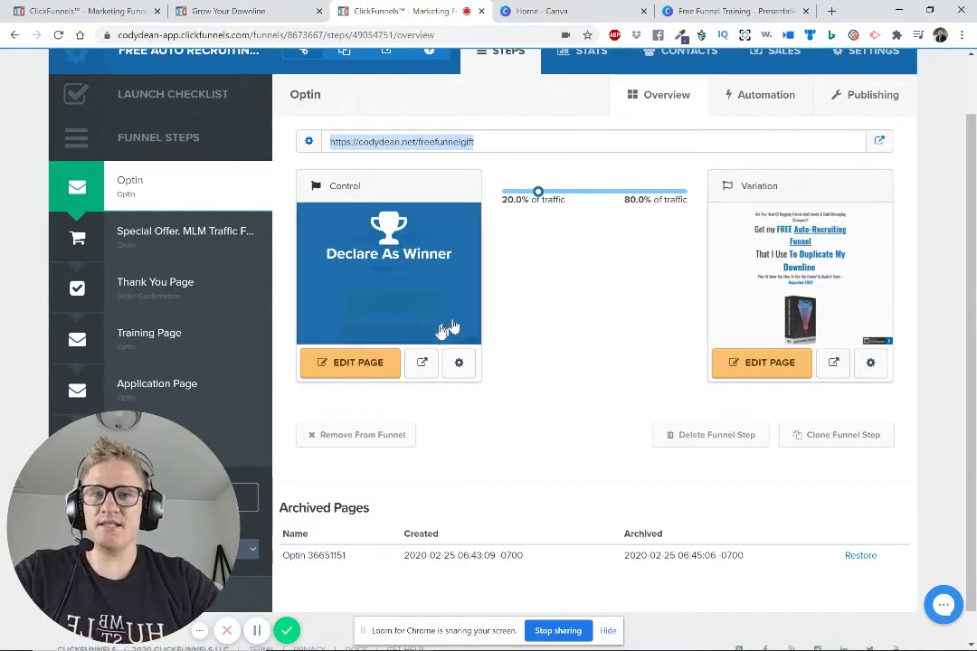
pyautogui.click(423, 363)
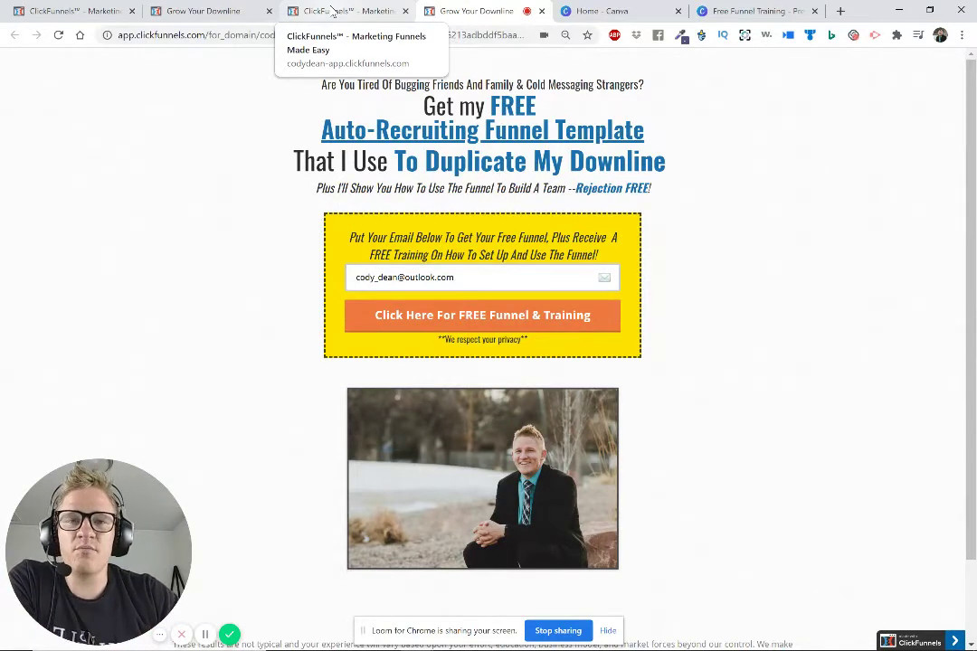
pyautogui.click(333, 11)
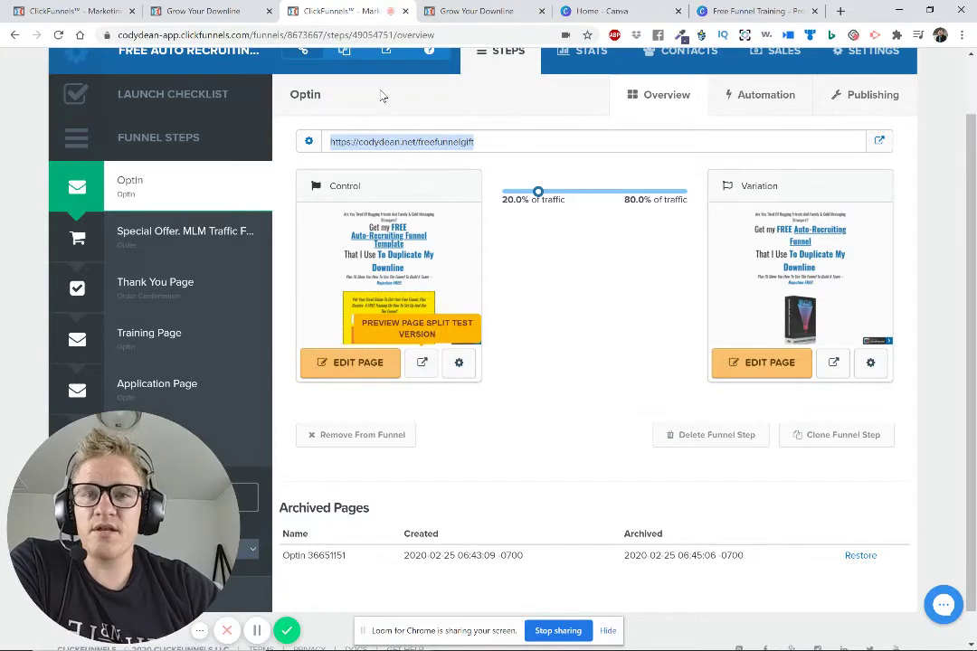
# Open the Special Offer funnel step and preview its control page, checking the video and the accept and decline offers
pyautogui.click(174, 234)
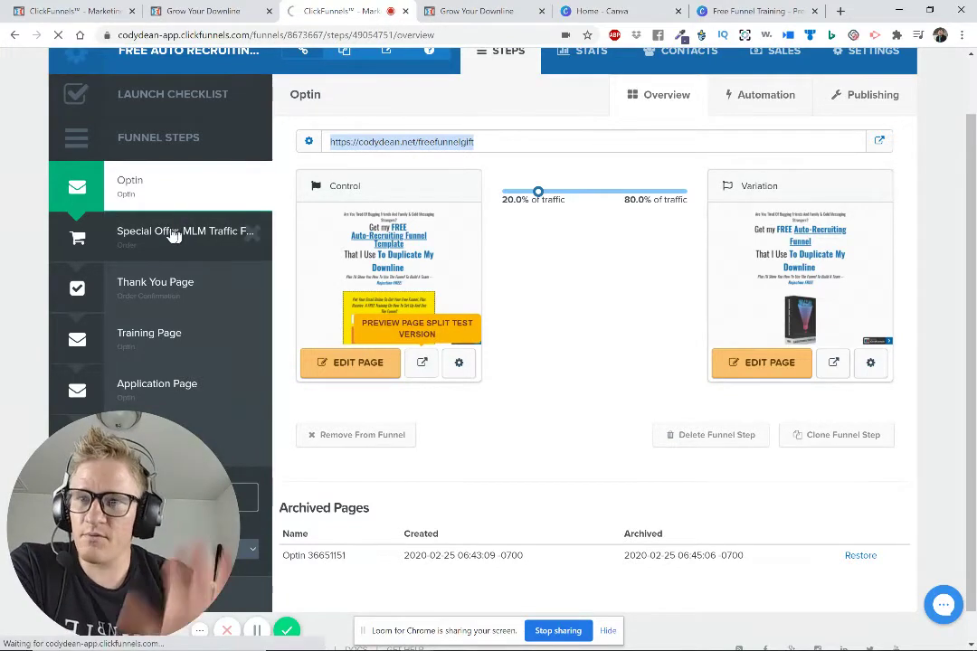
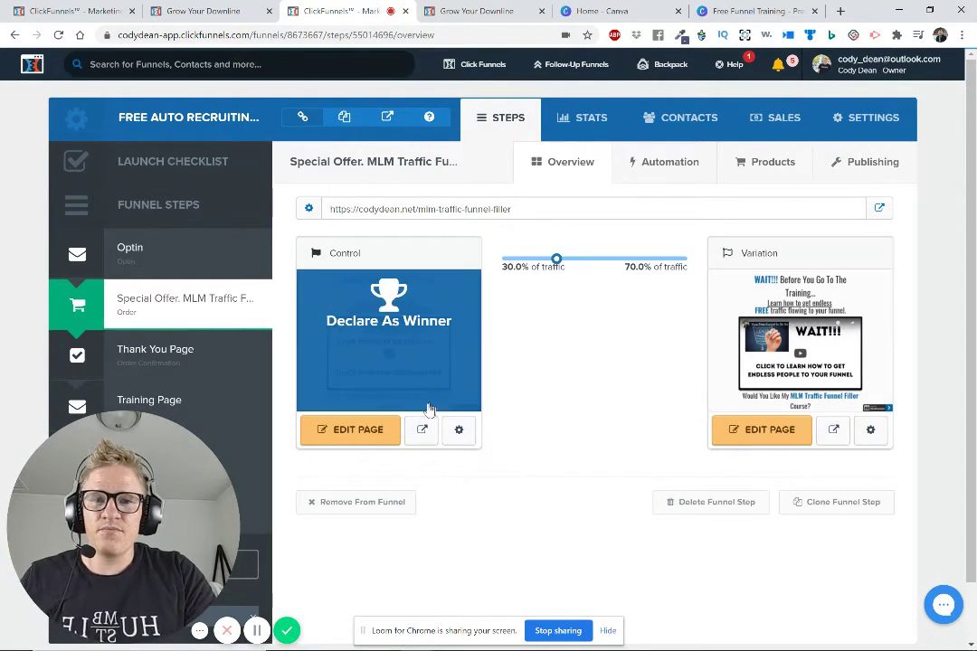
pyautogui.click(422, 430)
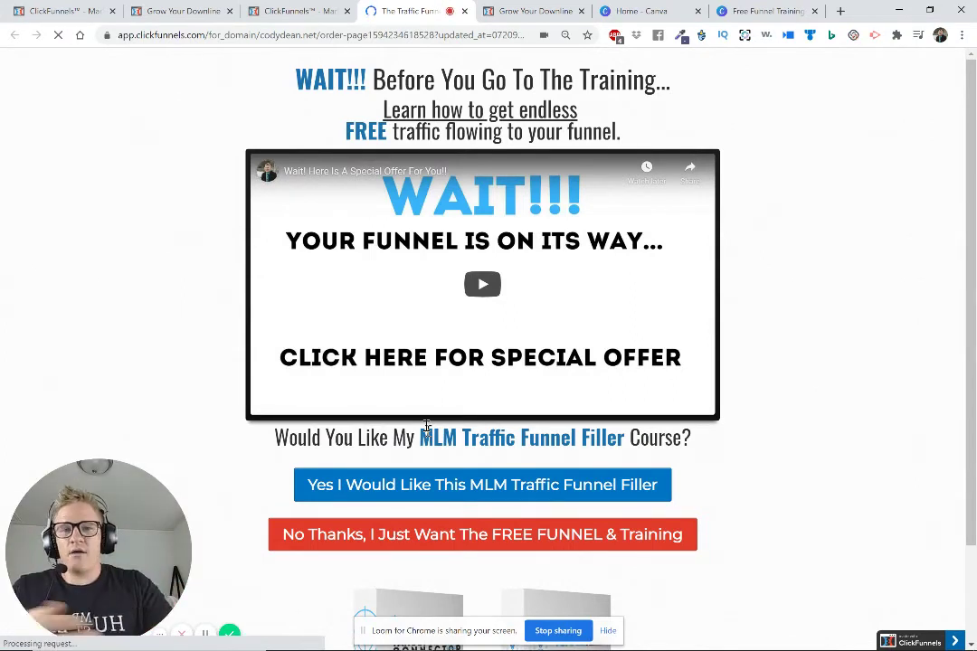
pyautogui.scroll(-2, 462, 331)
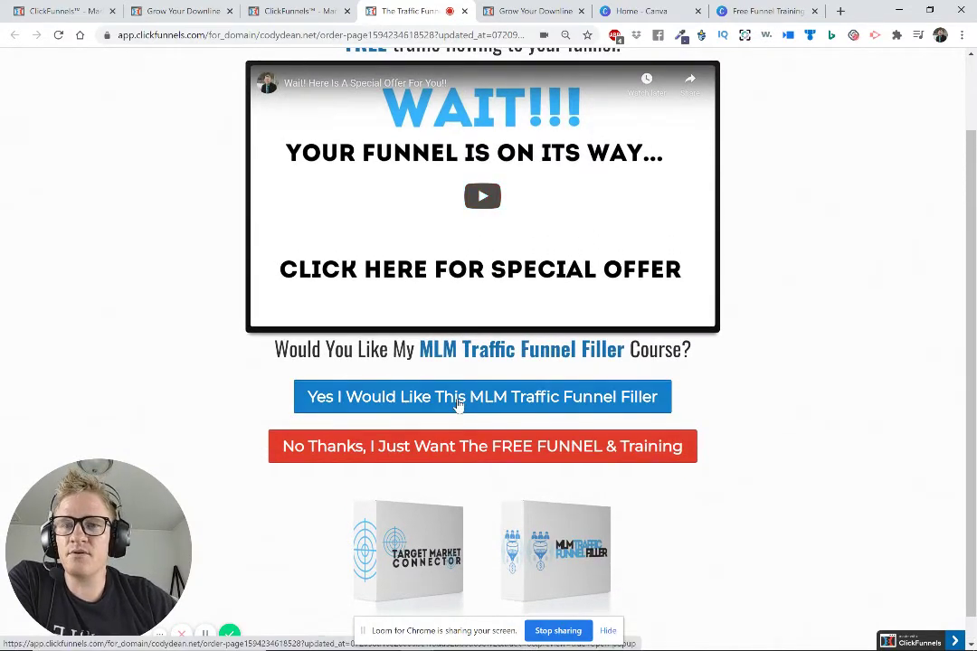
pyautogui.scroll(1, 459, 405)
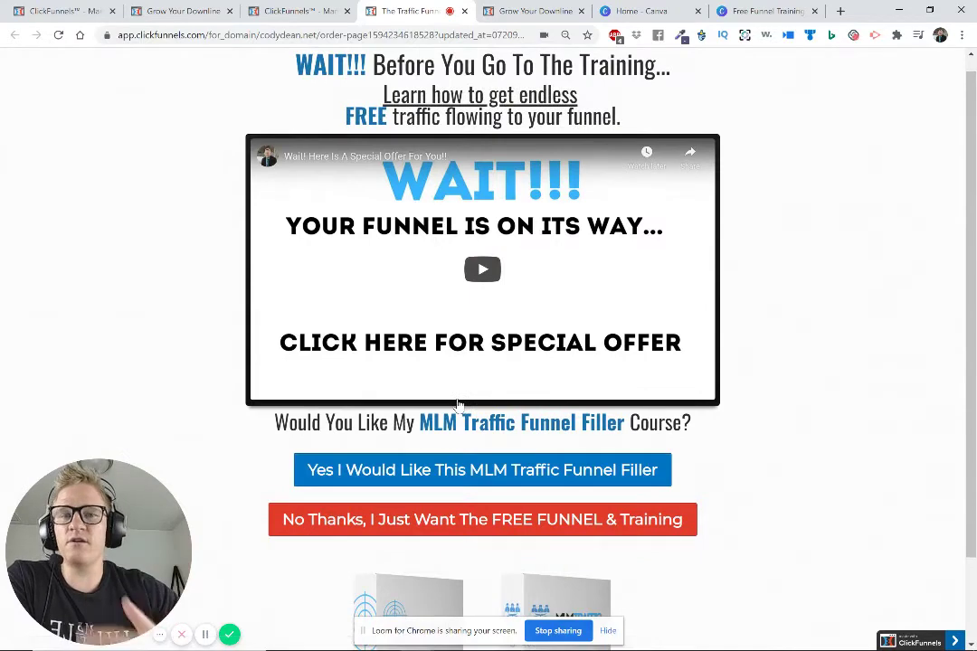
pyautogui.click(295, 11)
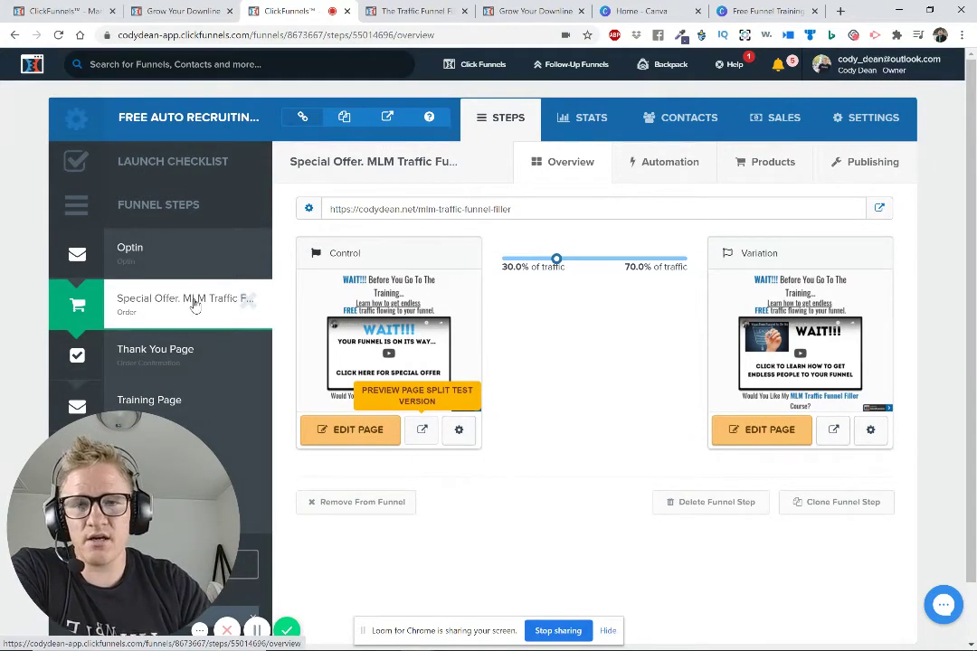
# Examine the products attached to the Special Offer order form
pyautogui.moveTo(405, 334)
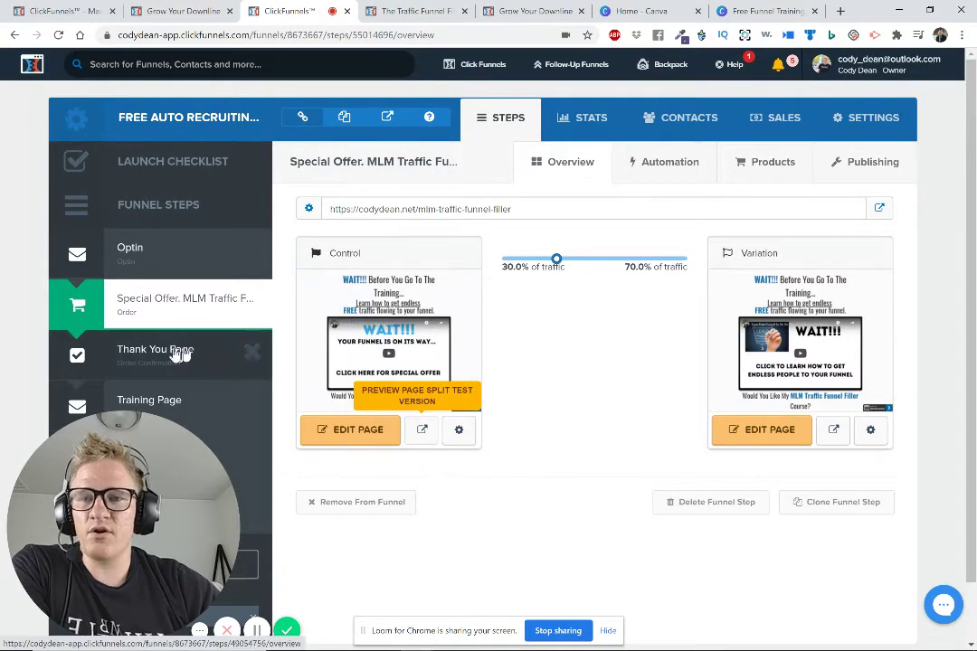
pyautogui.click(762, 172)
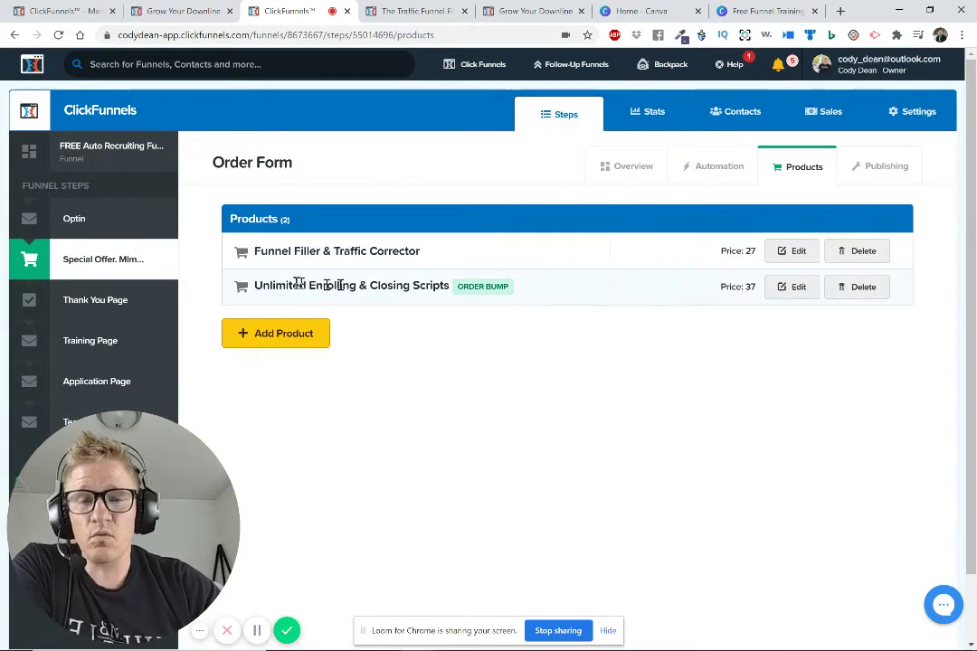
pyautogui.scroll(-1, 337, 282)
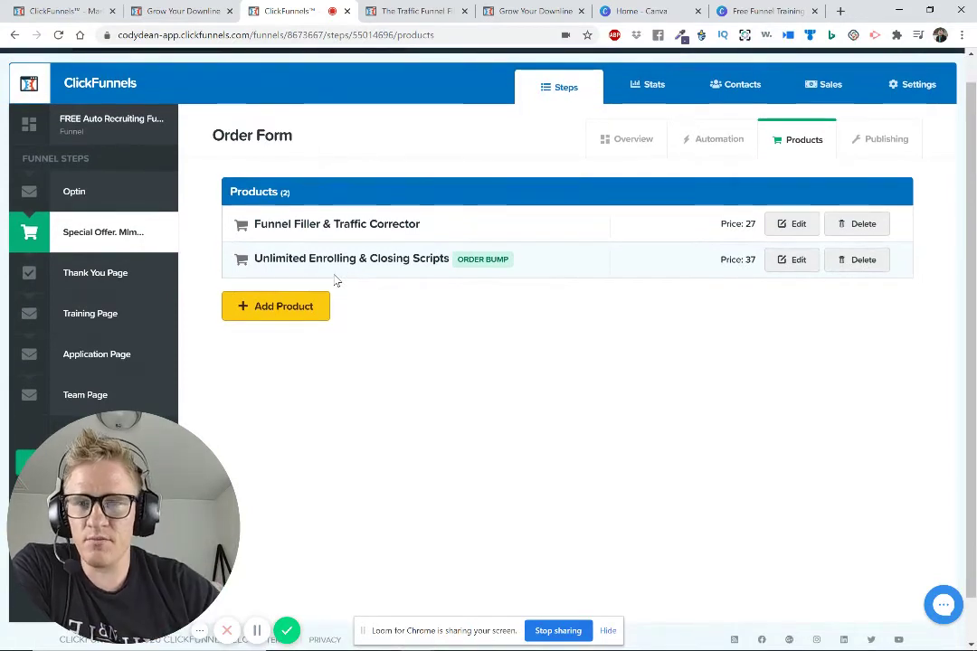
# Show the overview of the Training Page funnel step
pyautogui.click(82, 309)
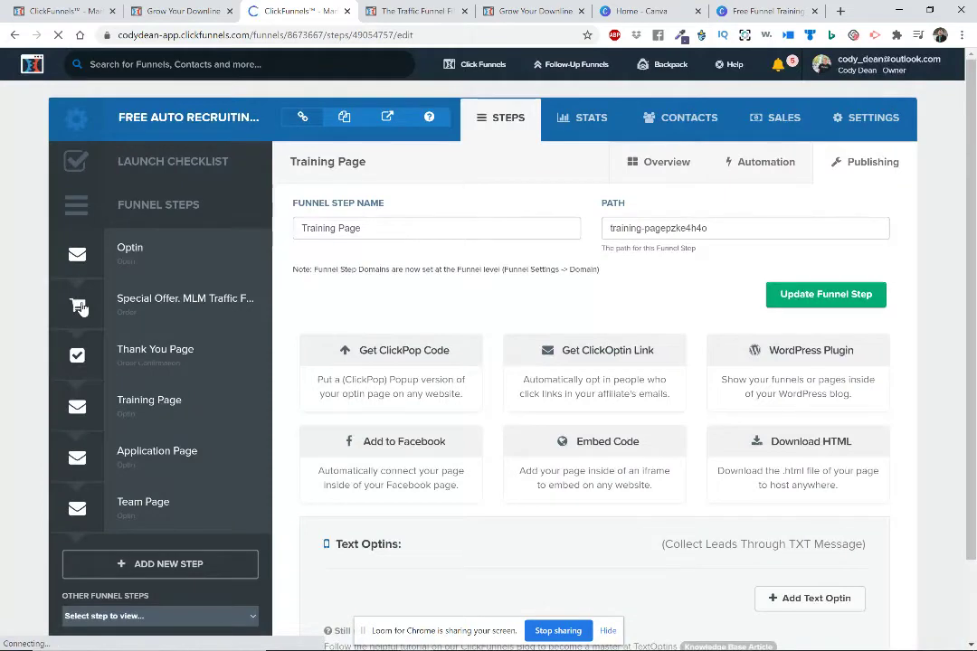
pyautogui.click(656, 170)
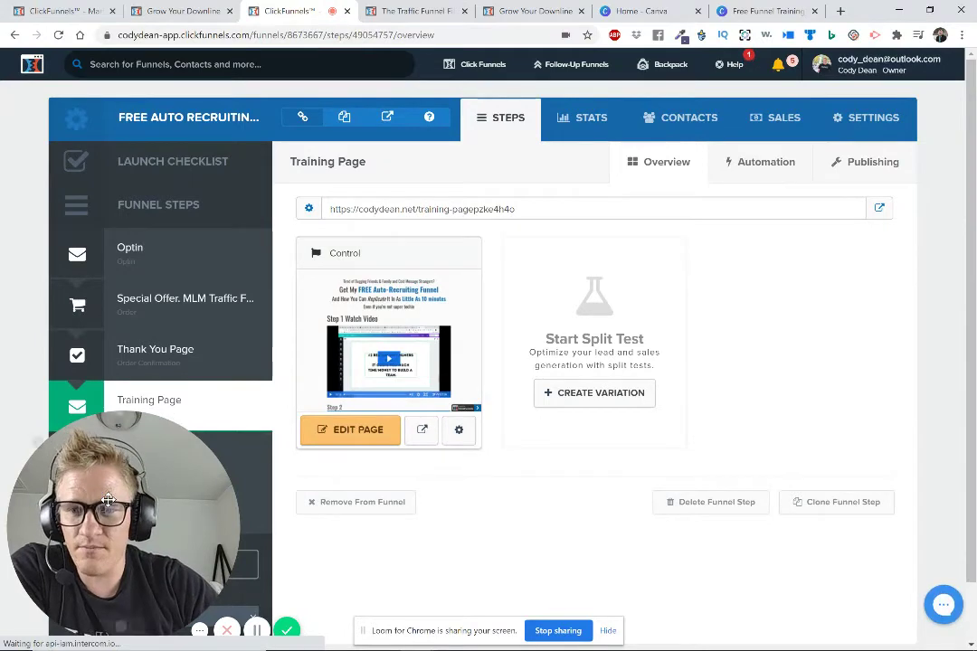
pyautogui.moveTo(157, 501); pyautogui.dragTo(778, 489)
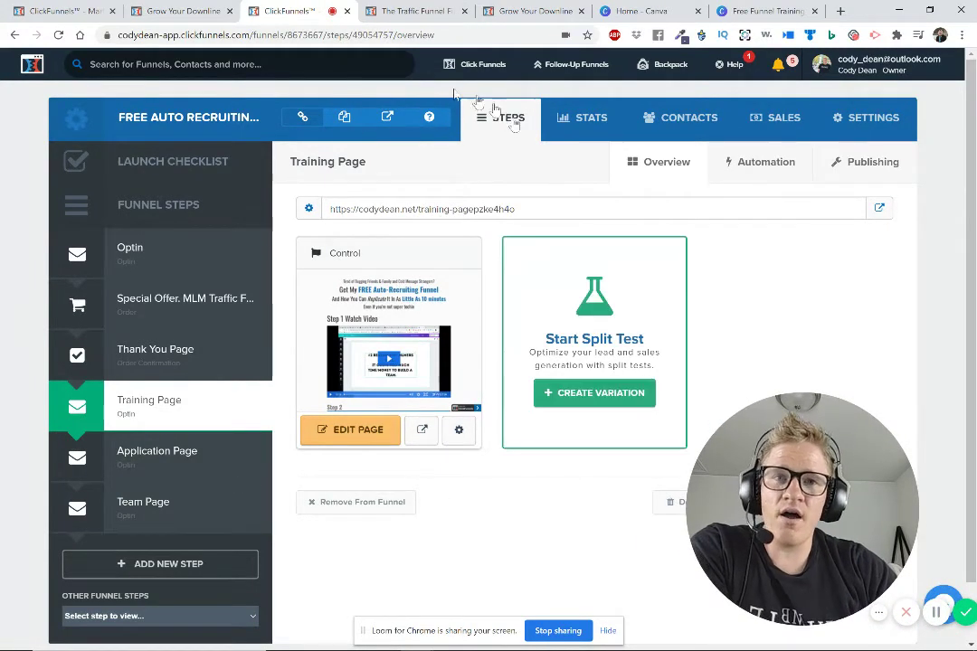
# Find the already open training page preview and examine its video, funnel download and team application sections
pyautogui.click(411, 11)
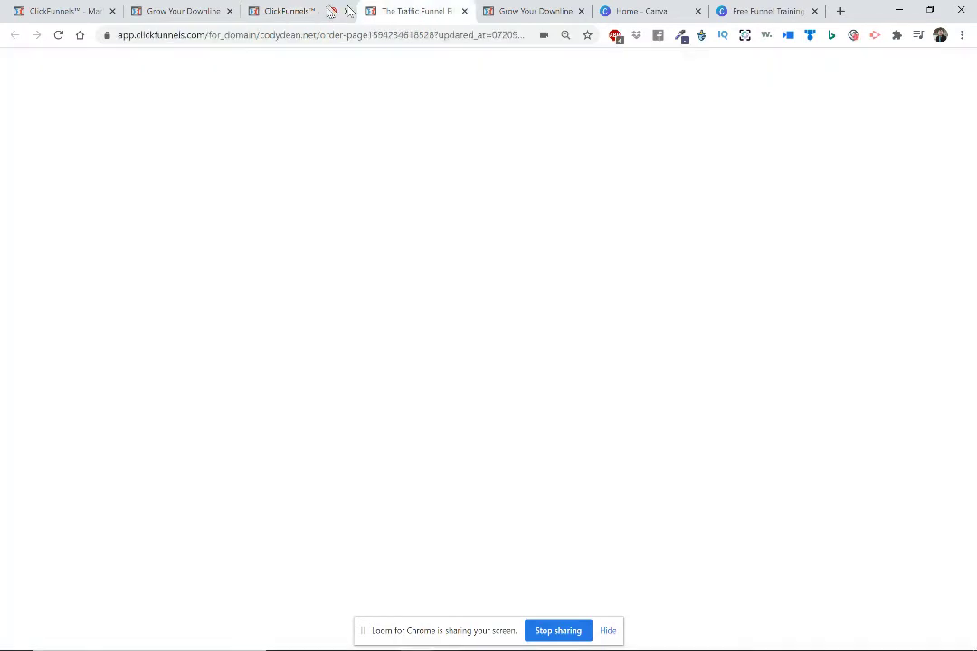
pyautogui.click(288, 11)
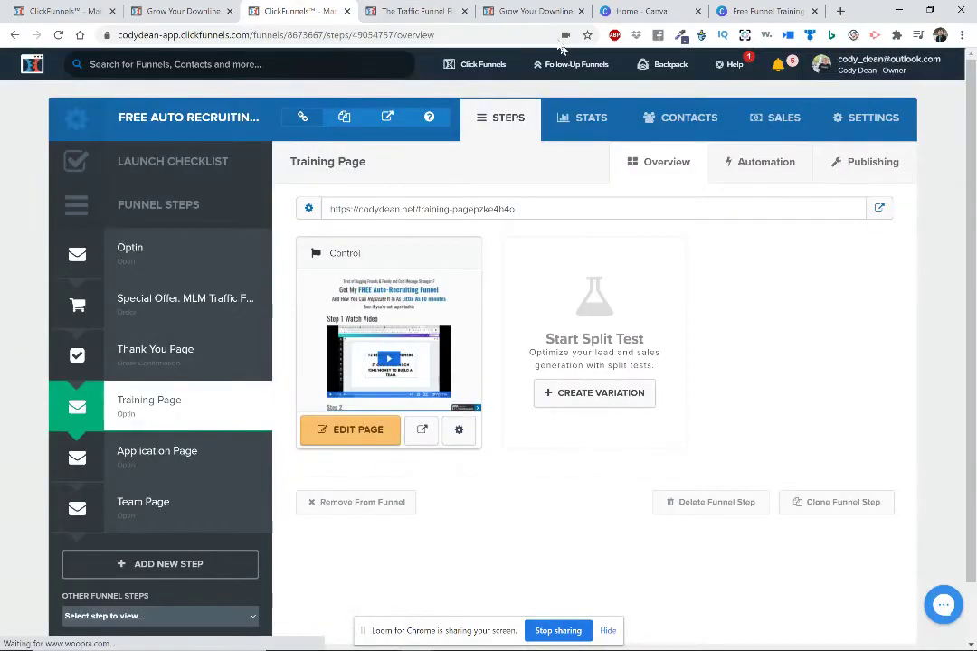
pyautogui.click(534, 10)
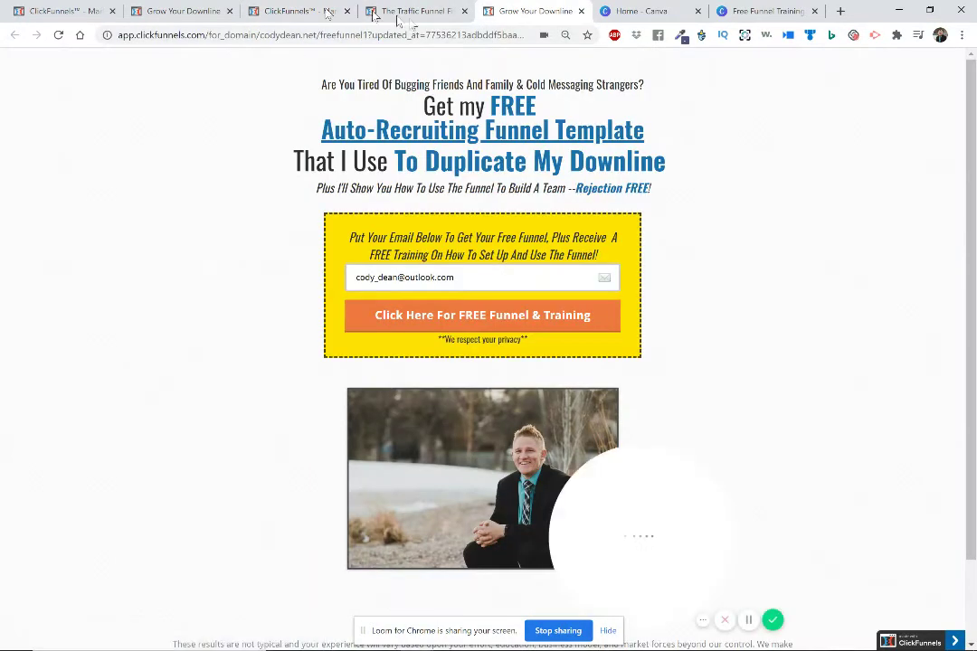
pyautogui.click(179, 12)
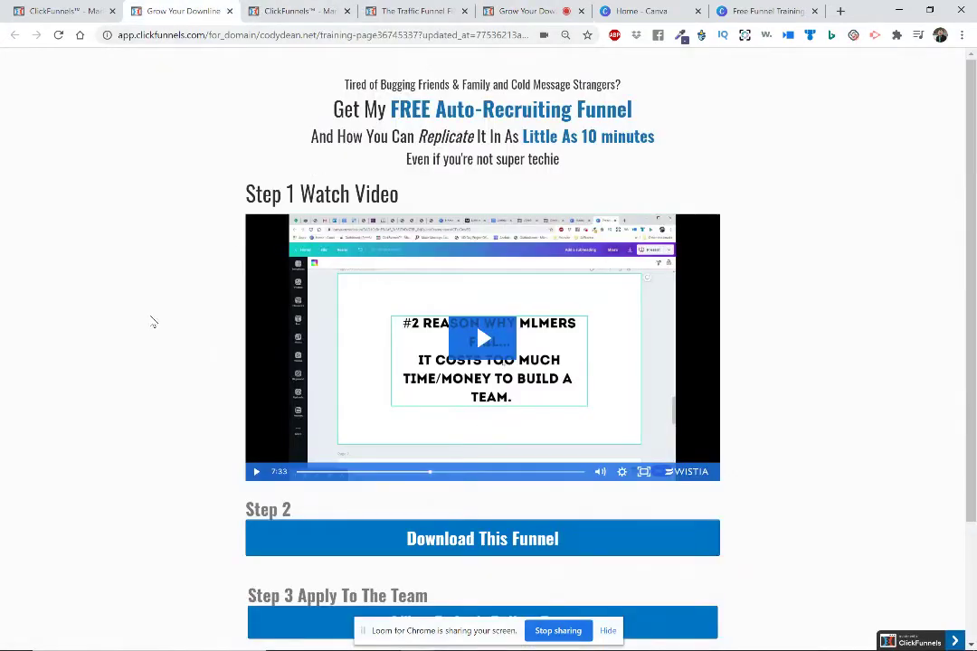
pyautogui.scroll(-3, 153, 320)
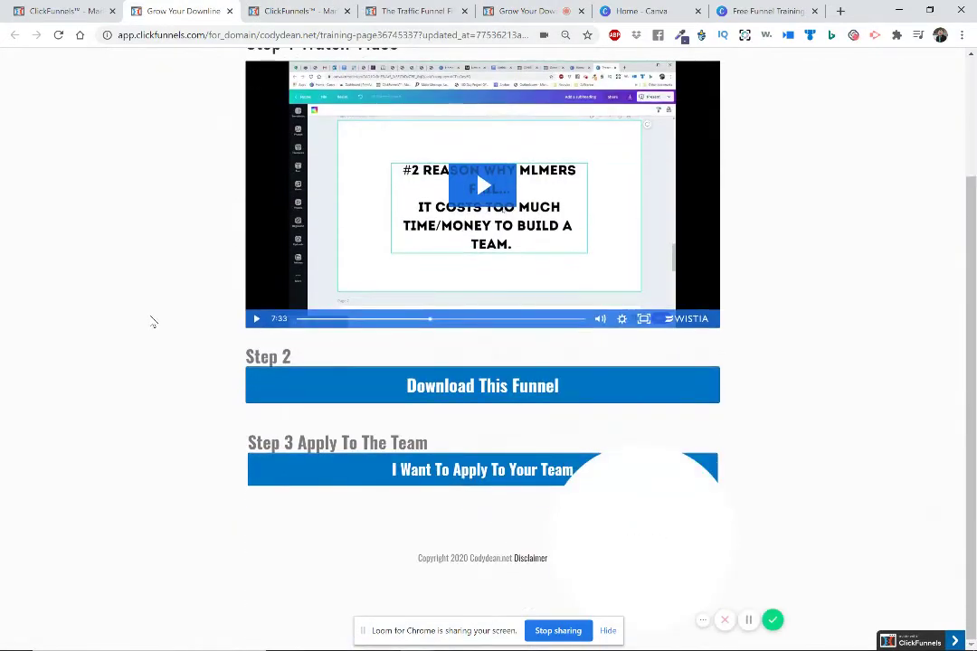
pyautogui.moveTo(550, 508); pyautogui.dragTo(31, 519)
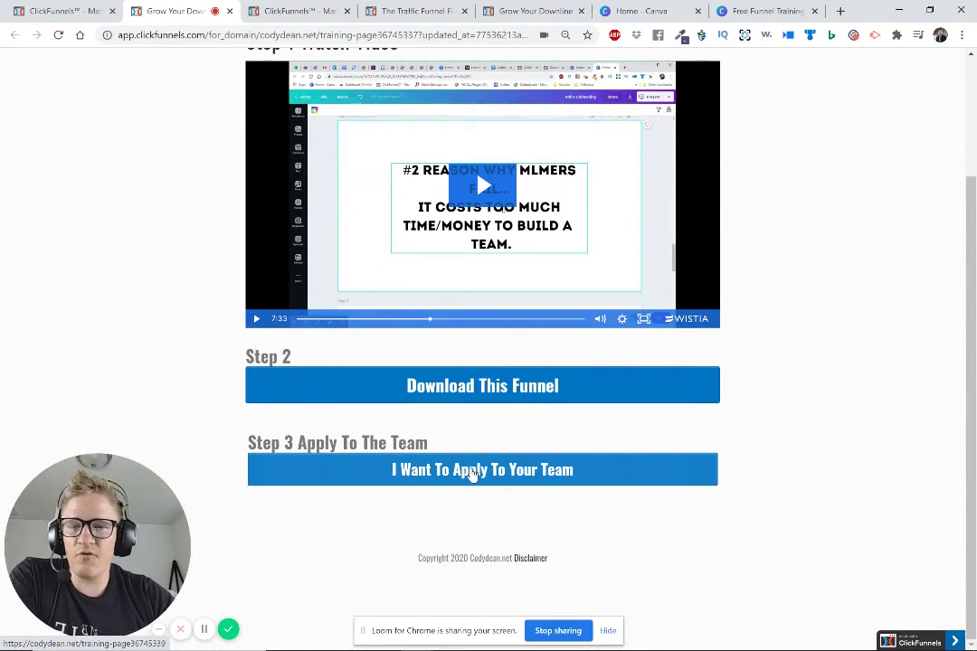
# Open the team application page from the training page's Step 3 and look through its questionnaire
pyautogui.click(471, 475)
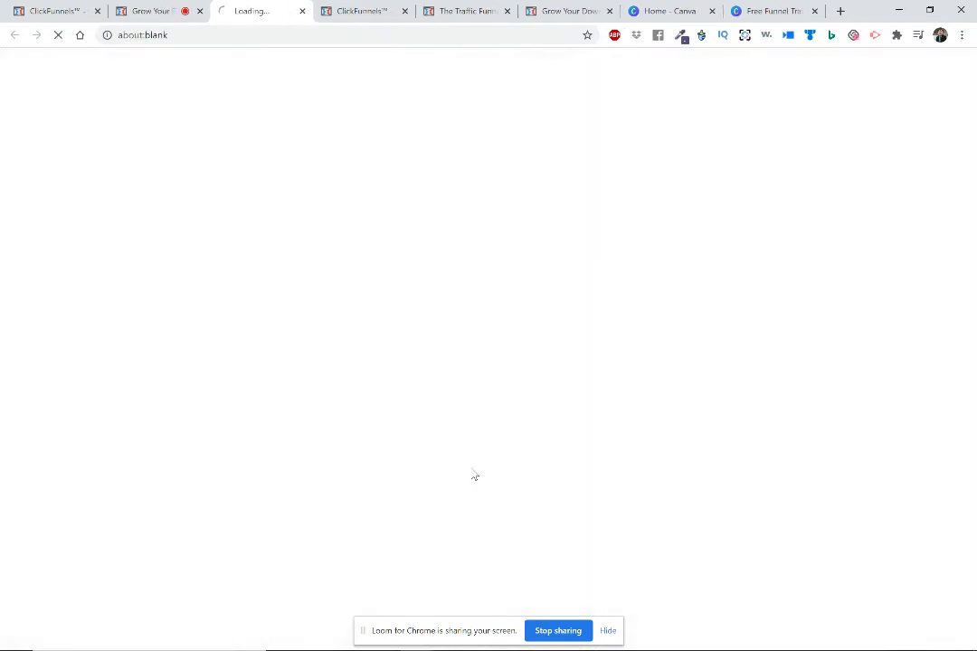
pyautogui.click(149, 16)
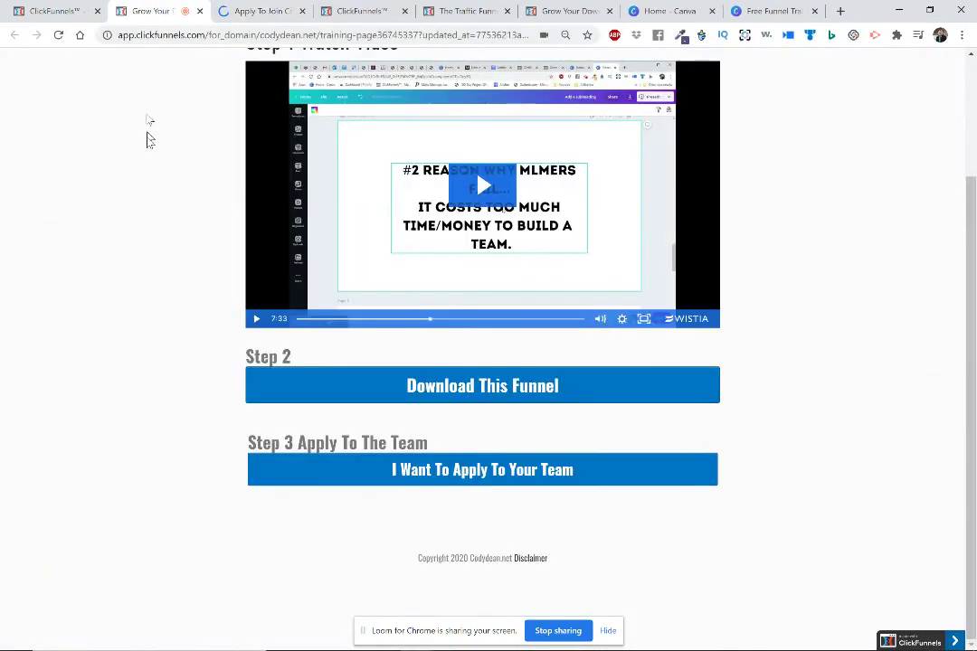
pyautogui.click(360, 16)
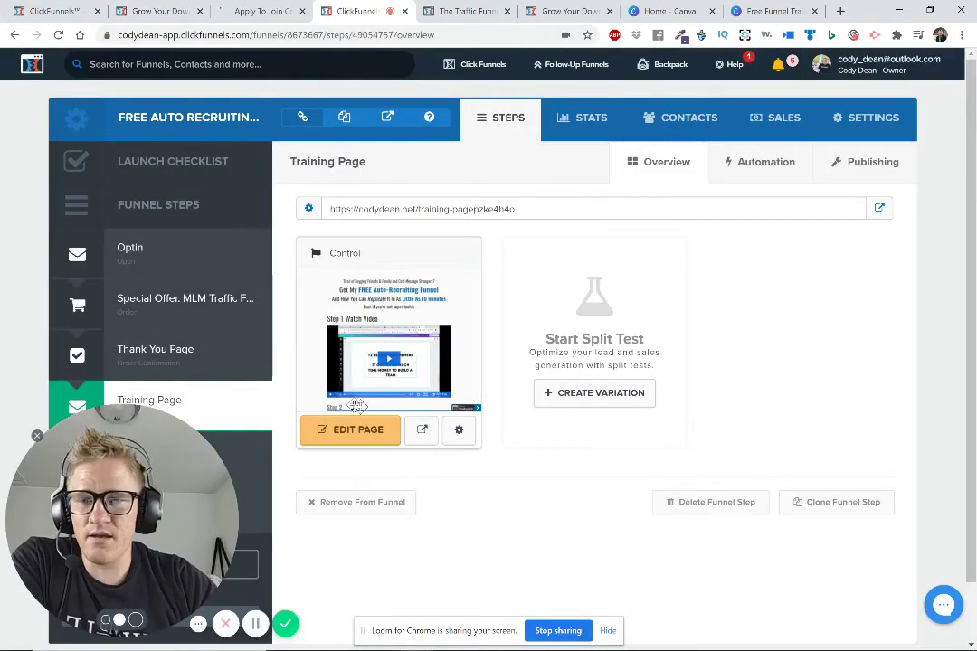
pyautogui.moveTo(783, 467); pyautogui.dragTo(865, 482)
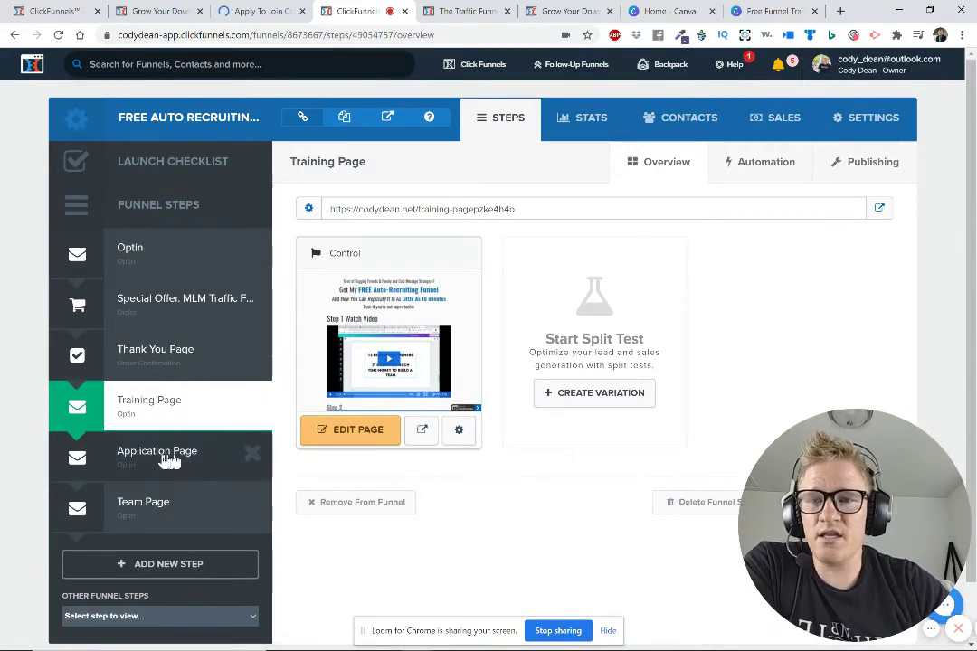
pyautogui.click(246, 9)
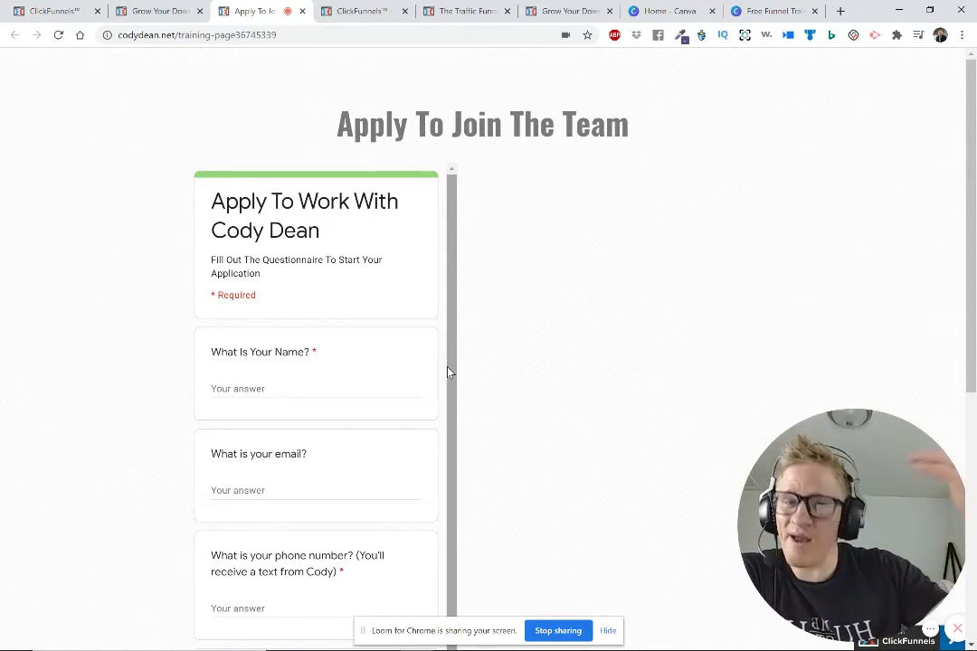
pyautogui.scroll(-5, 379, 386)
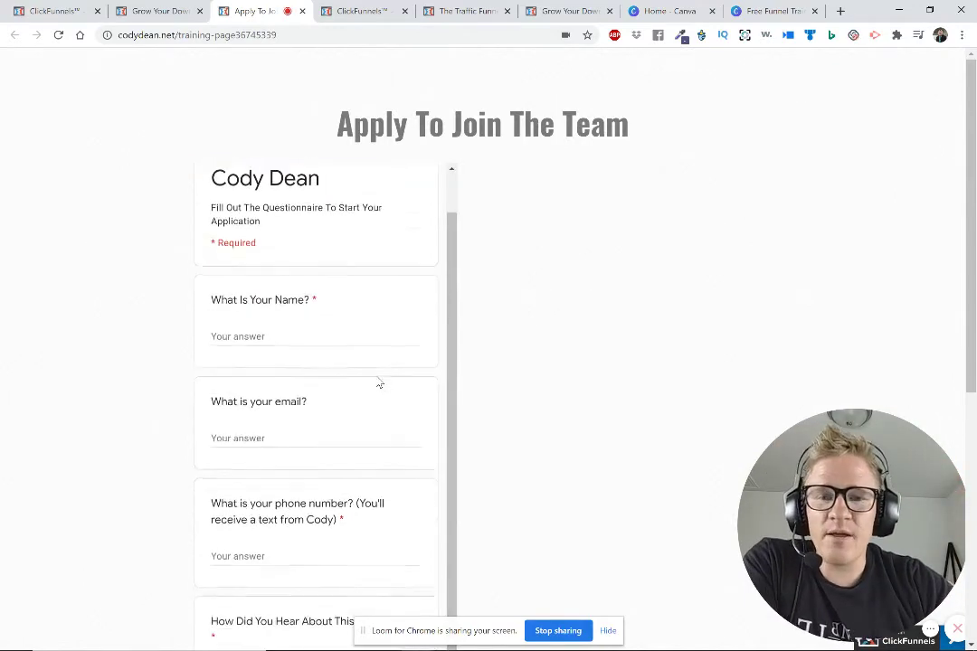
pyautogui.scroll(-5, 379, 387)
pyautogui.scroll(6, 524, 356)
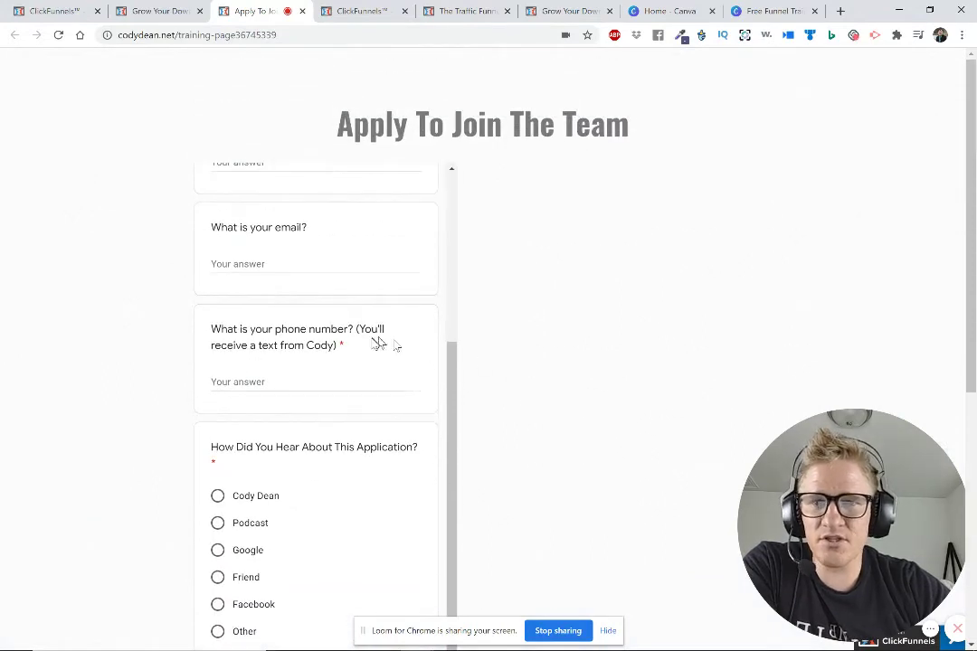
pyautogui.scroll(4, 372, 343)
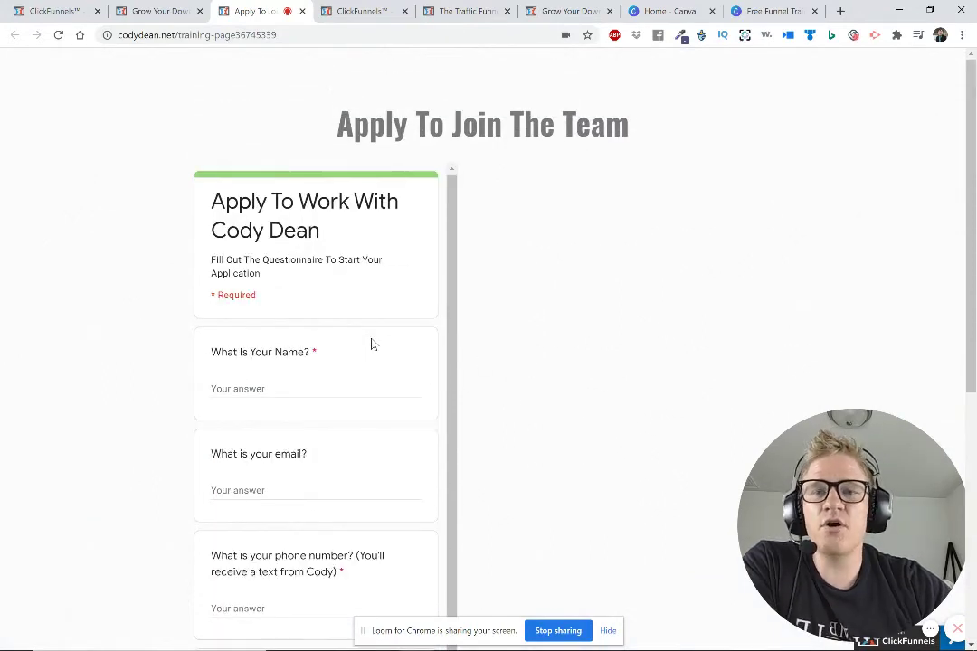
# Return to the funnel steps and open the Application Page's control version in the page editor
pyautogui.click(165, 12)
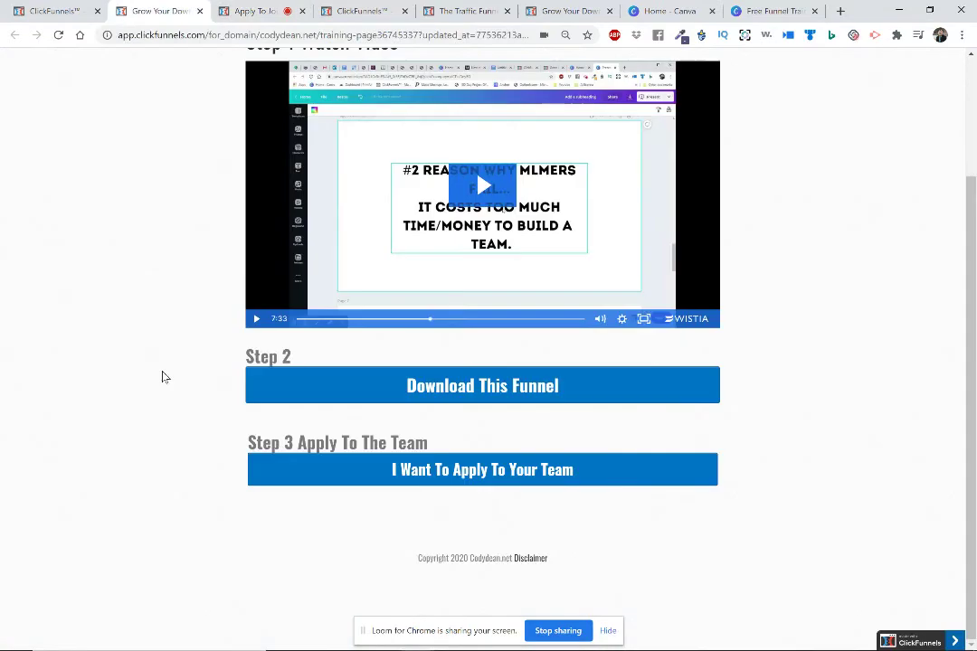
pyautogui.click(362, 9)
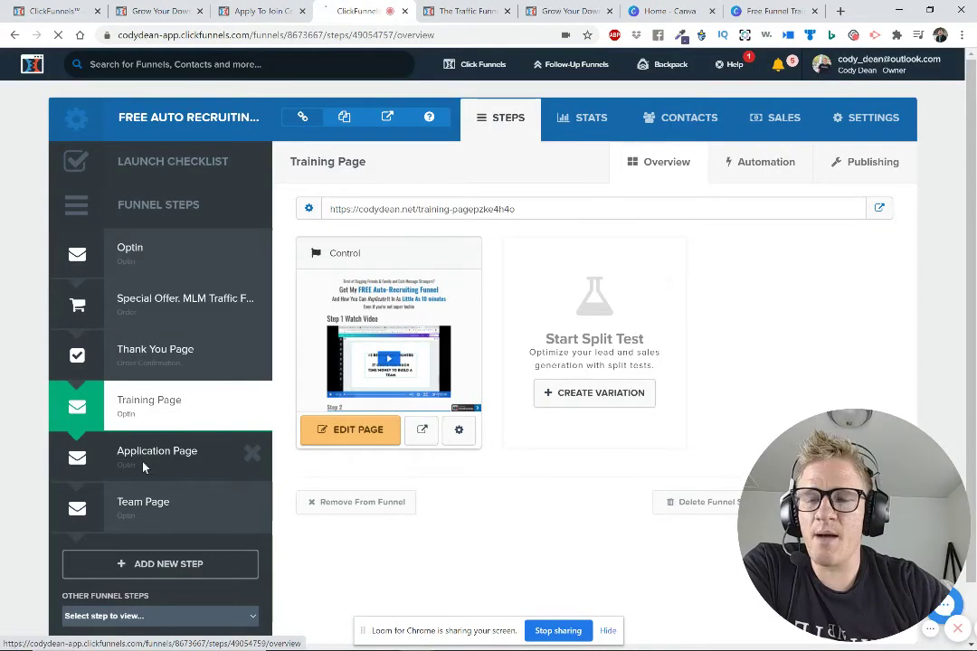
pyautogui.click(143, 467)
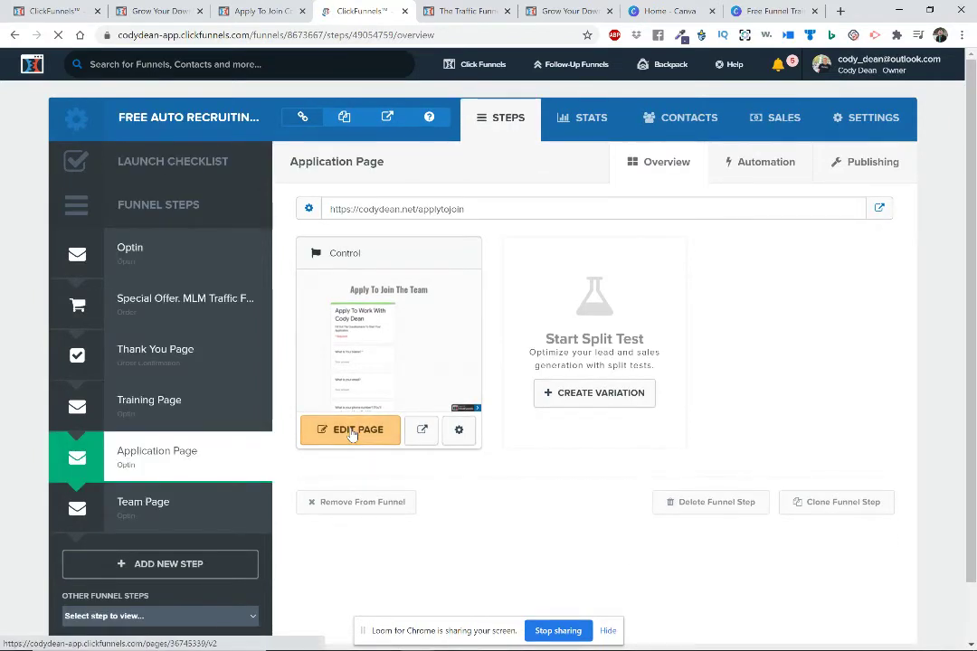
pyautogui.click(352, 430)
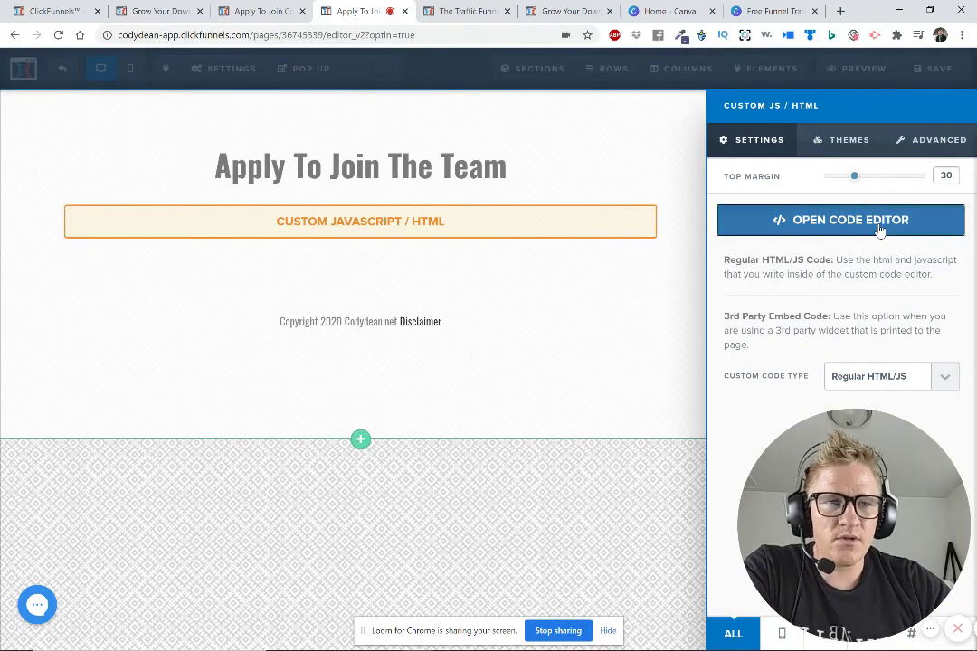
# Open the code editor of the custom JavaScript/HTML element and view the Google Forms iframe embed, 400 wide and 1080 high
pyautogui.click(879, 230)
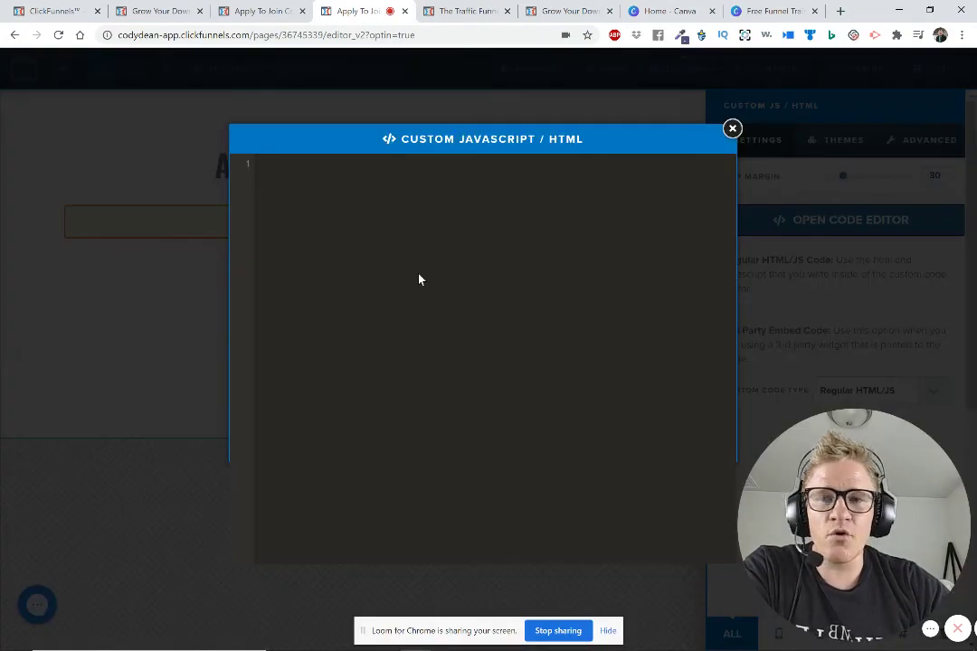
pyautogui.write('<iframe src="https://docs.google.com/forms/d/e/1FAIpQLSdbeKnyrxc5E9_ZusAI6hvAczx-VN1LDC7i9YEBfUta6G3ayg/viewform?embedded=true" width="400" height="1080" frameborder="0" marginheight="0" marginwidth="0">Loading…</iframe>')
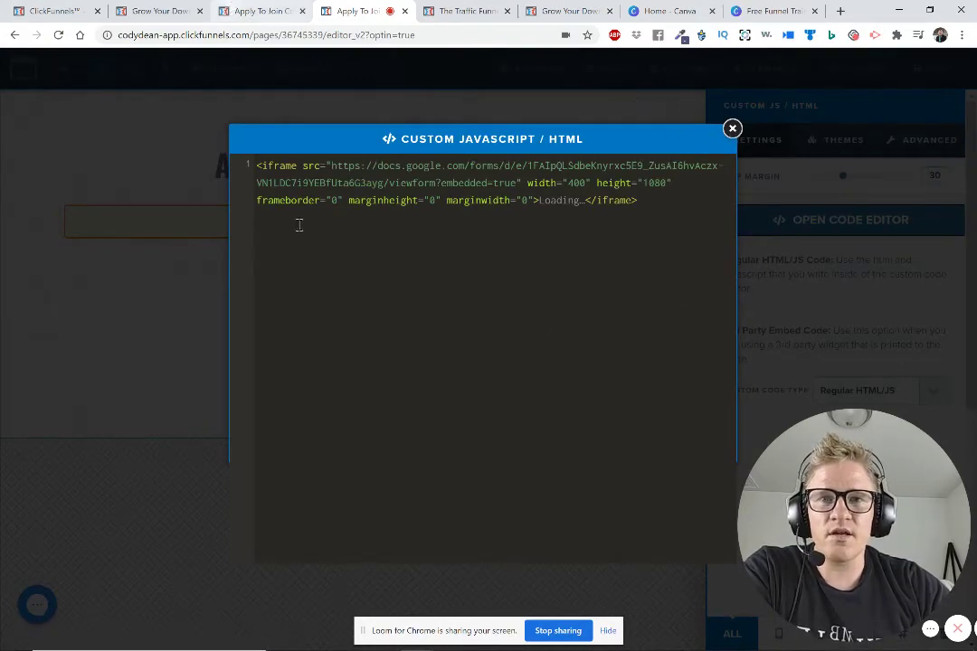
# Switch to the live application page and read through the first page of its embedded questionnaire, from the name question to the MLM compliance question
pyautogui.hotkey('ctrl', 'shift', 'Tab')
pyautogui.scroll(-3, 353, 406)
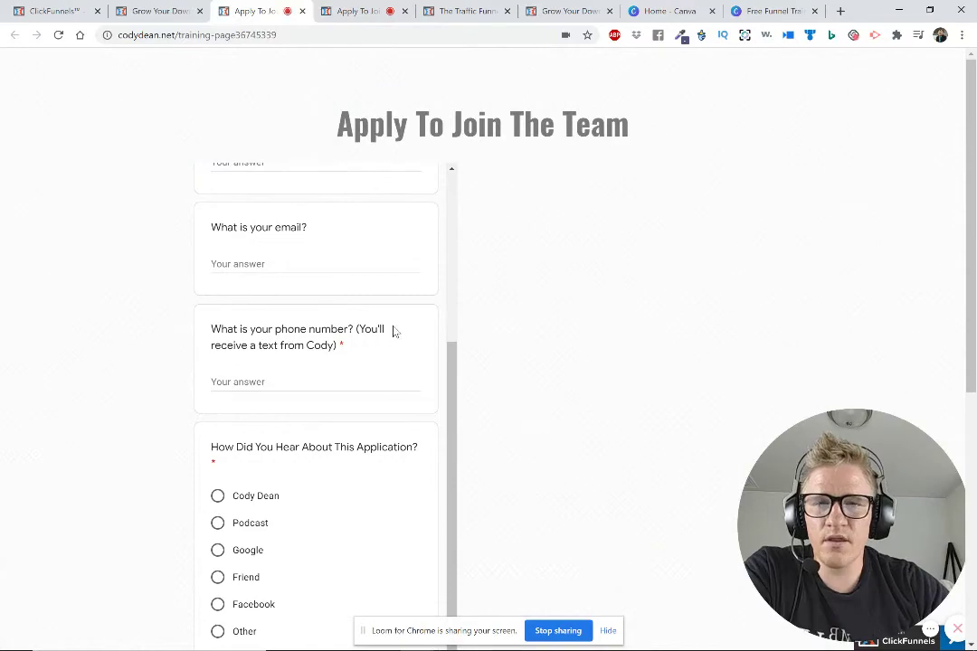
pyautogui.scroll(3, 392, 331)
pyautogui.scroll(-7, 491, 338)
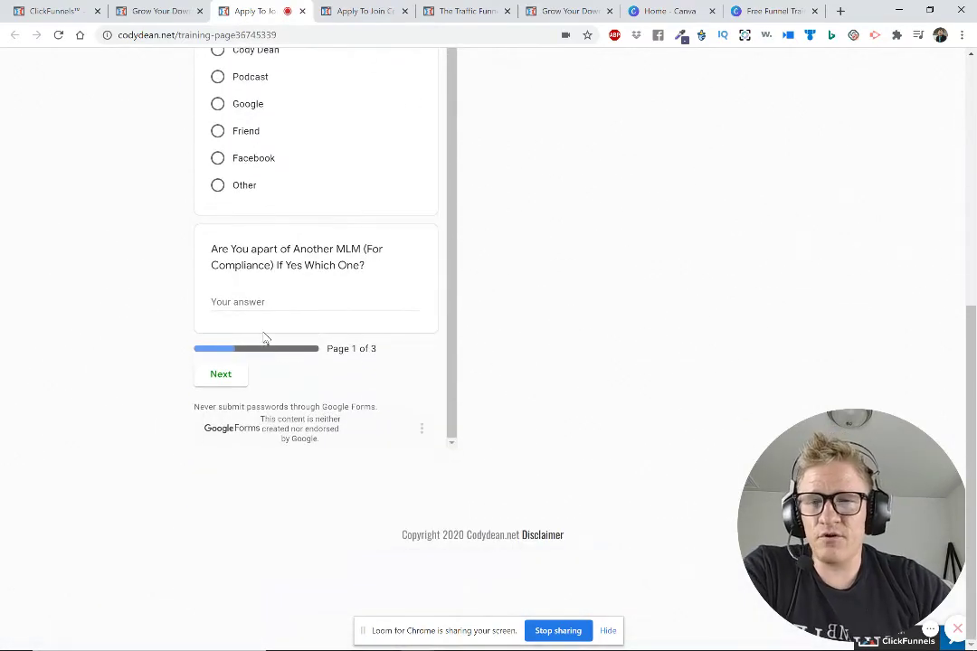
pyautogui.scroll(5, 264, 338)
pyautogui.scroll(3, 296, 335)
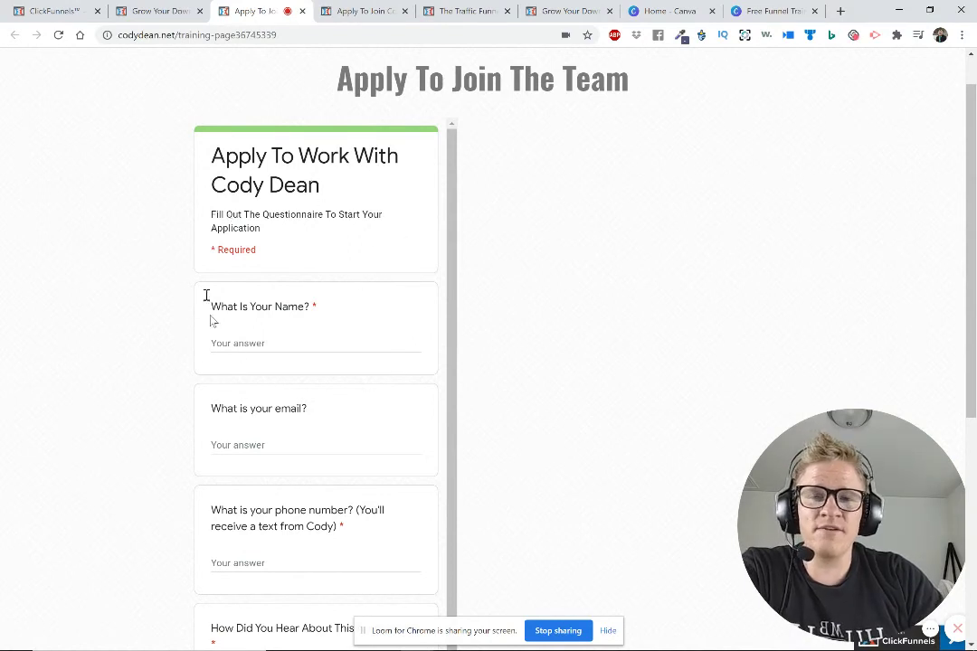
pyautogui.scroll(-1, 346, 445)
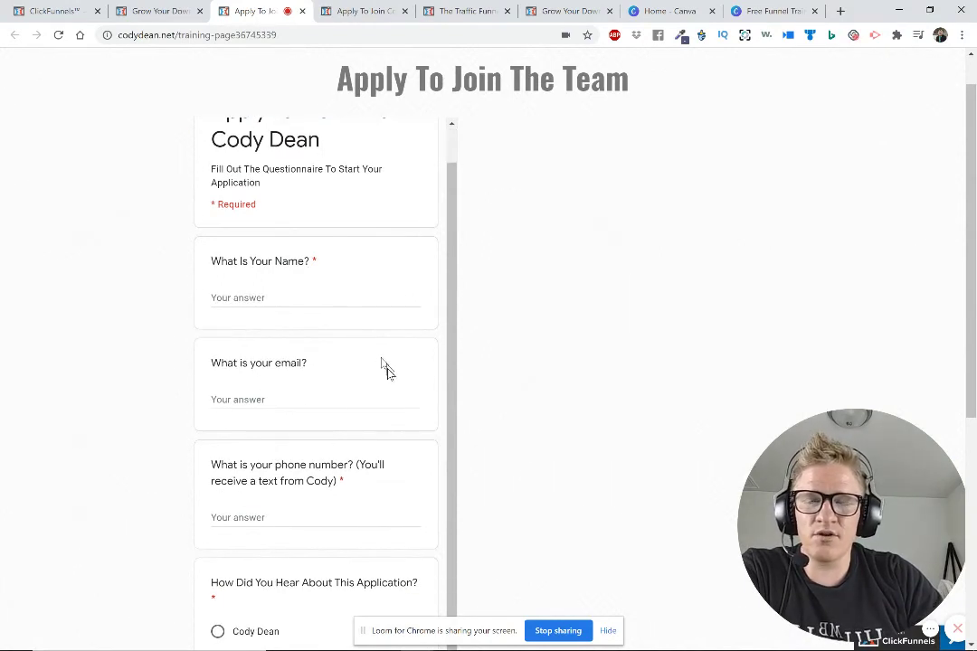
pyautogui.scroll(-1, 389, 374)
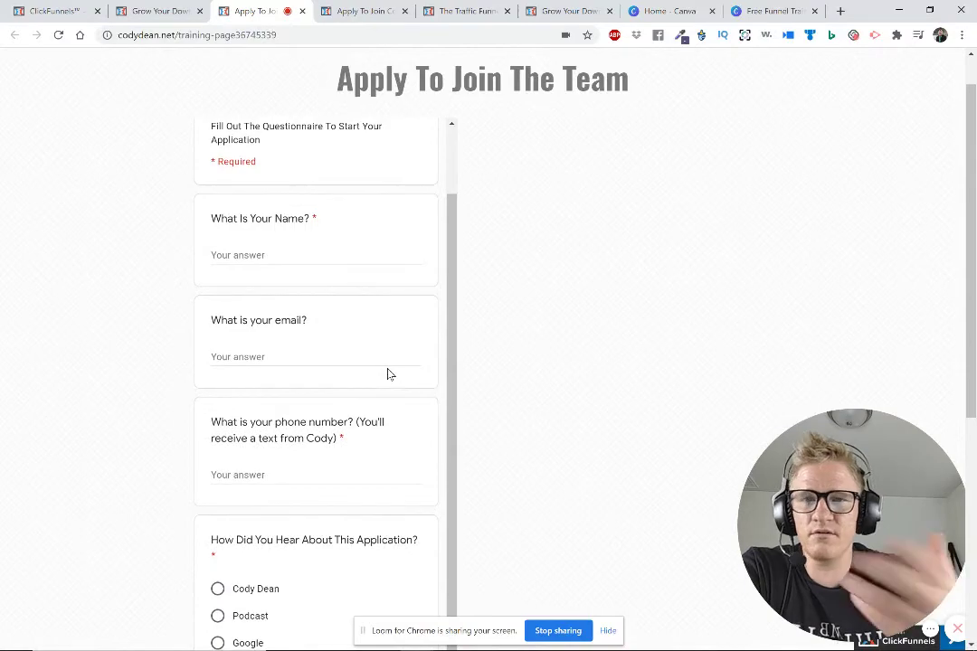
pyautogui.scroll(-3, 389, 373)
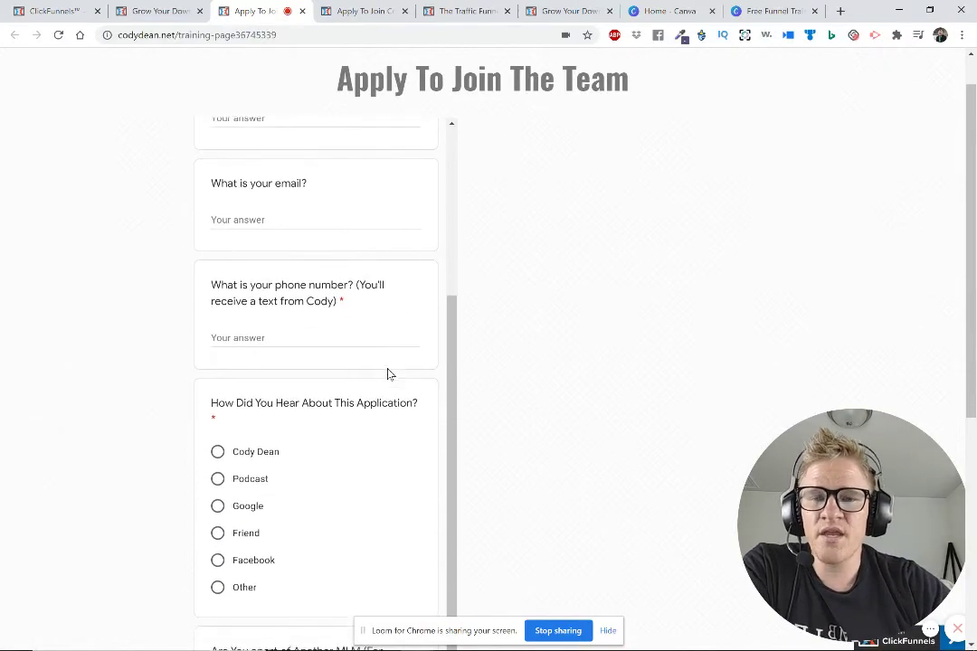
pyautogui.scroll(-2, 523, 345)
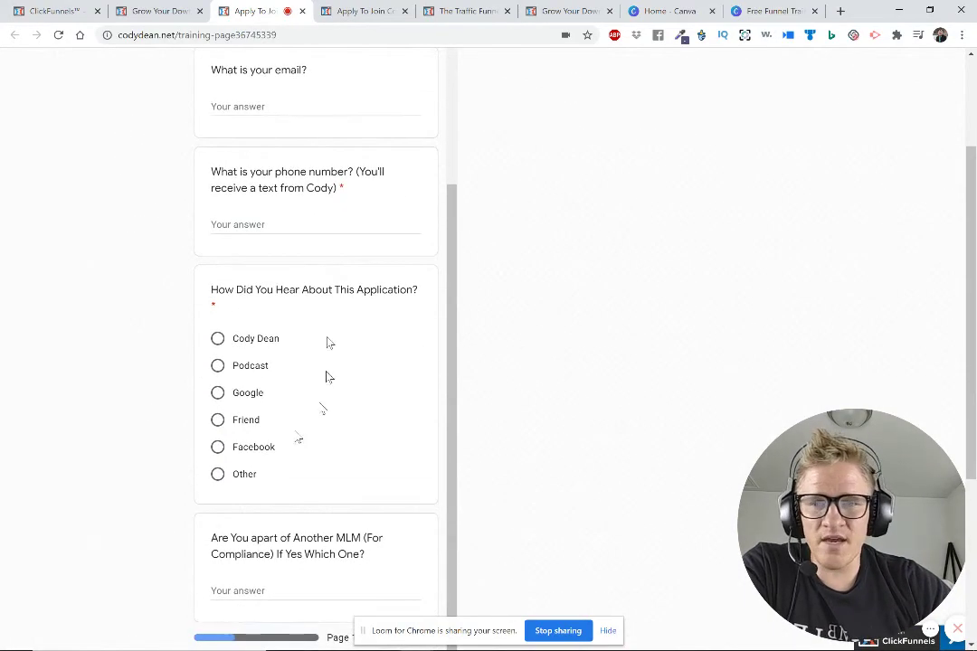
pyautogui.scroll(5, 336, 358)
pyautogui.scroll(2, 494, 342)
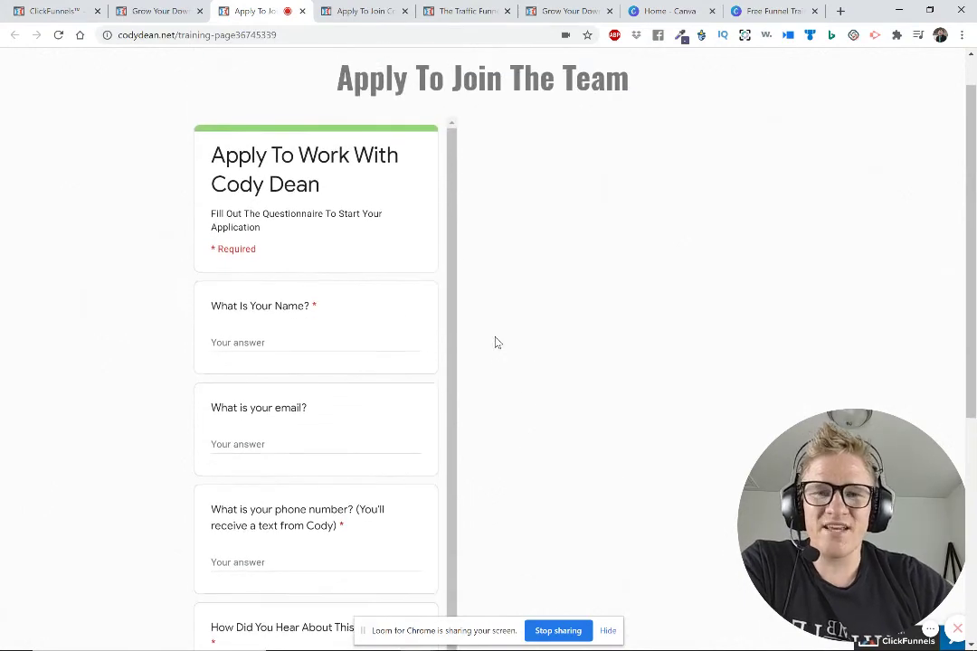
# Return to the Application Page's editor and exit it, confirming that the page is left
pyautogui.click(359, 7)
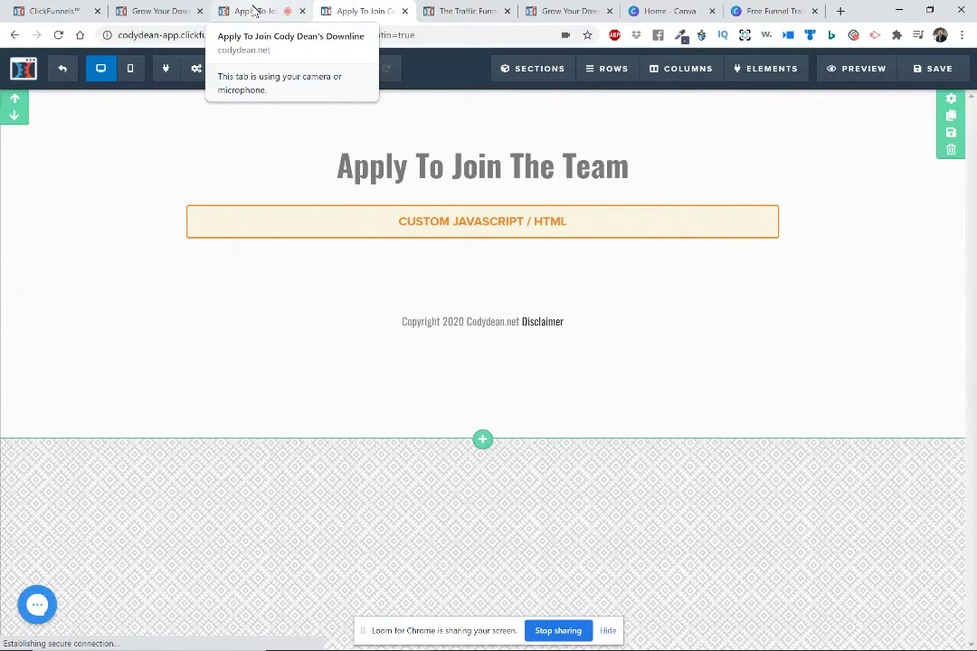
pyautogui.click(253, 10)
pyautogui.click(366, 9)
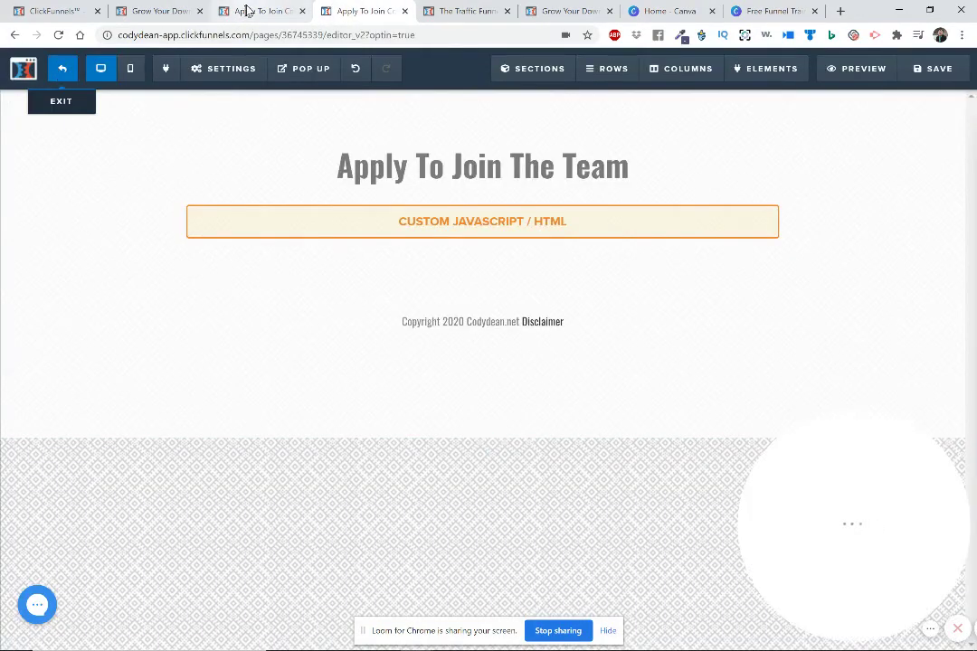
pyautogui.click(554, 112)
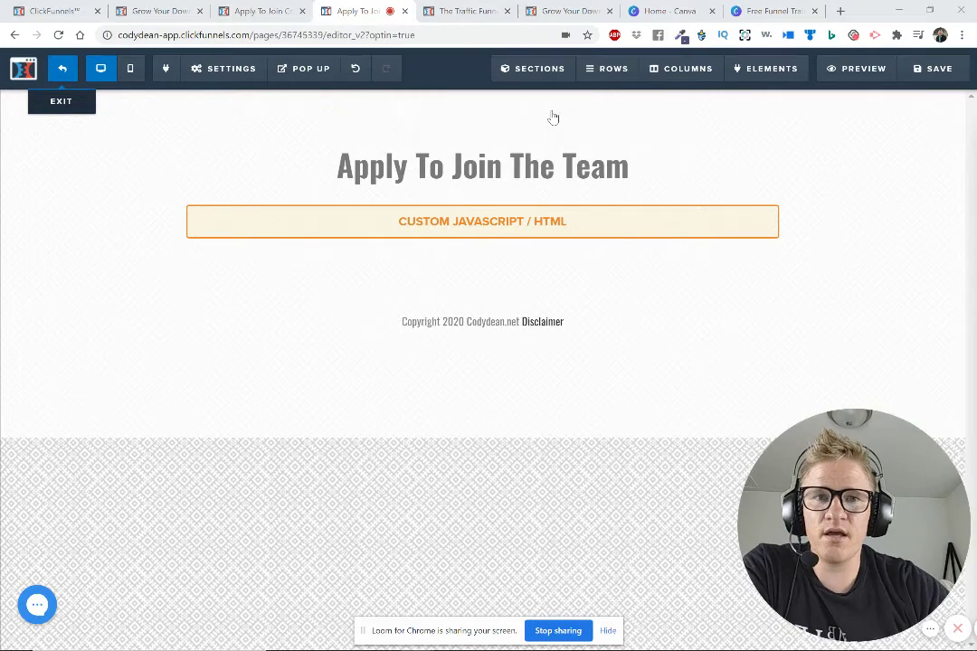
# Go back to the live application page and examine its contact questions and the "How Did You Hear About This Application?" options
pyautogui.click(252, 14)
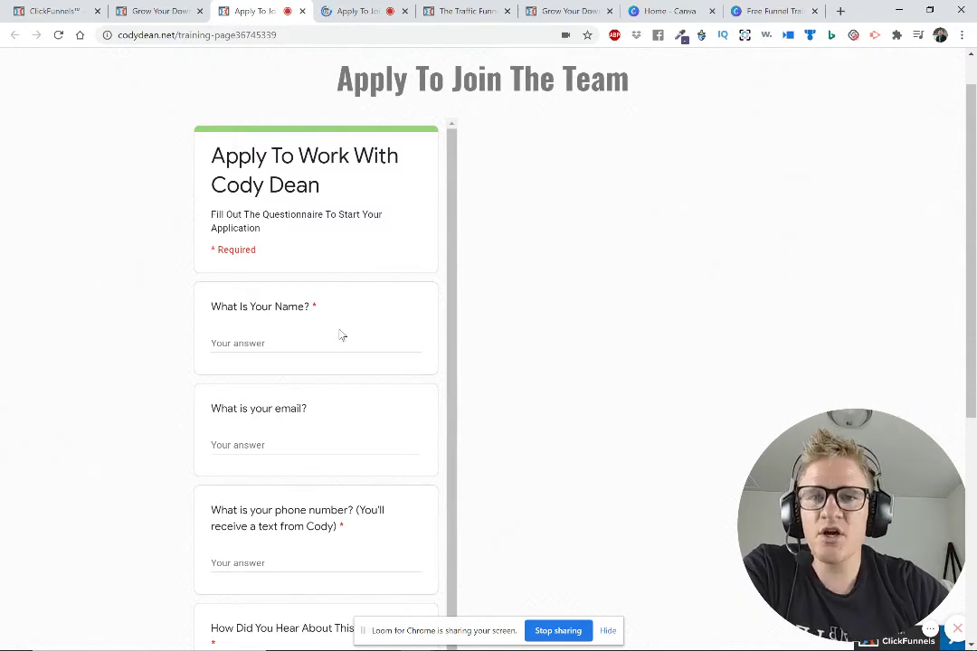
pyautogui.scroll(-3, 338, 334)
pyautogui.scroll(-2, 338, 333)
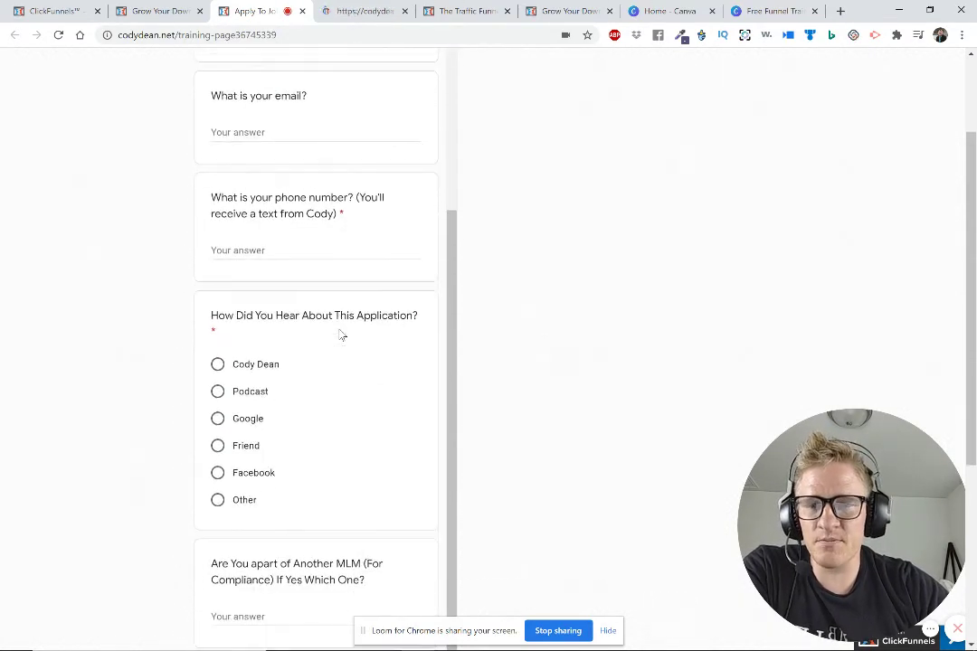
pyautogui.scroll(2, 338, 334)
pyautogui.scroll(-2, 340, 334)
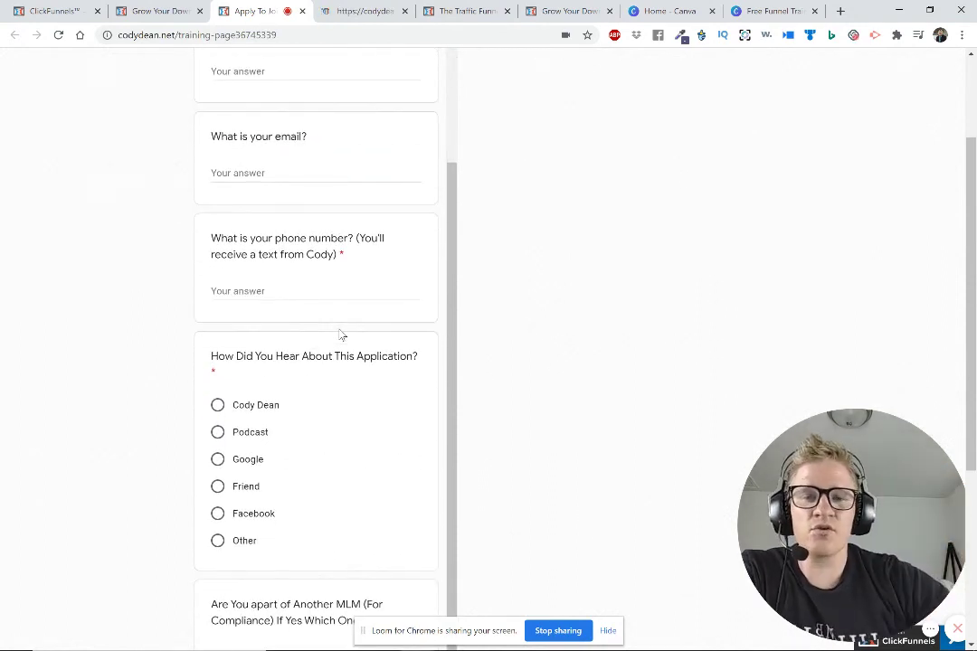
pyautogui.scroll(2, 341, 335)
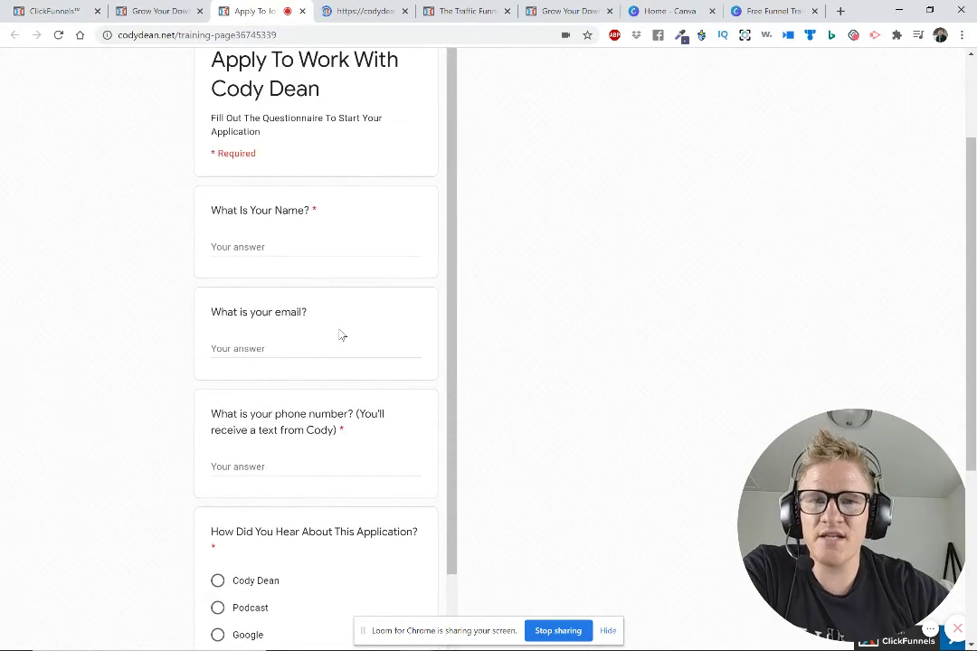
pyautogui.scroll(-3, 340, 334)
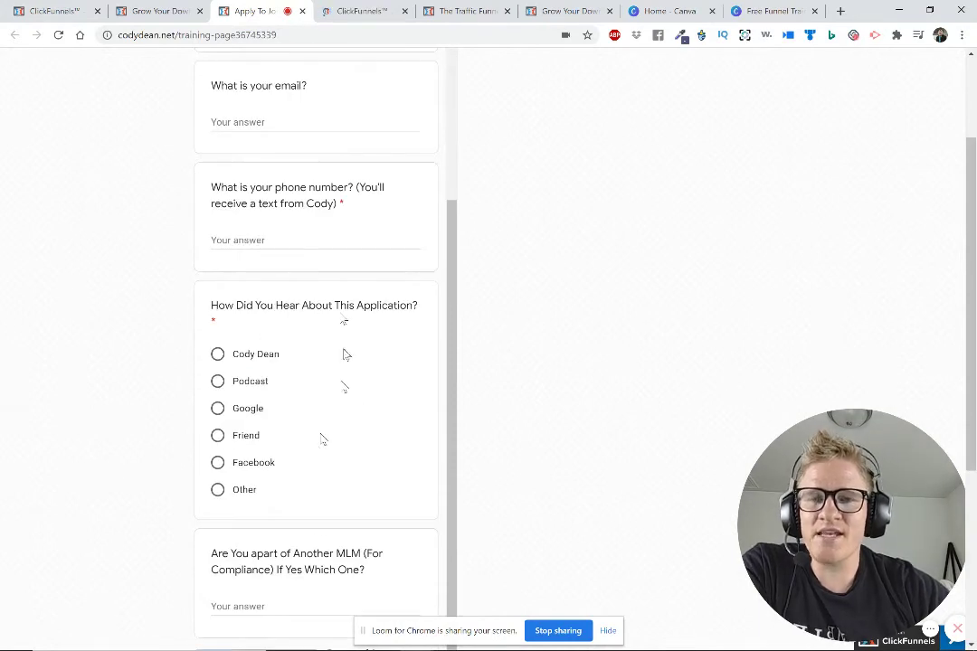
# Go back to the funnel steps, select the Team Page and open a preview of its control version
pyautogui.click(158, 10)
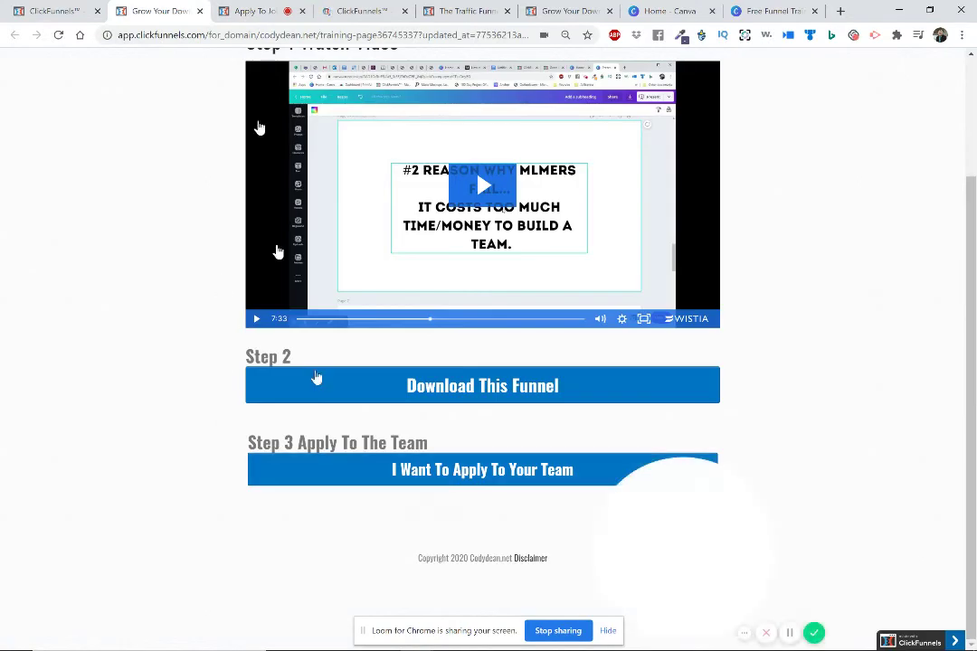
pyautogui.click(358, 10)
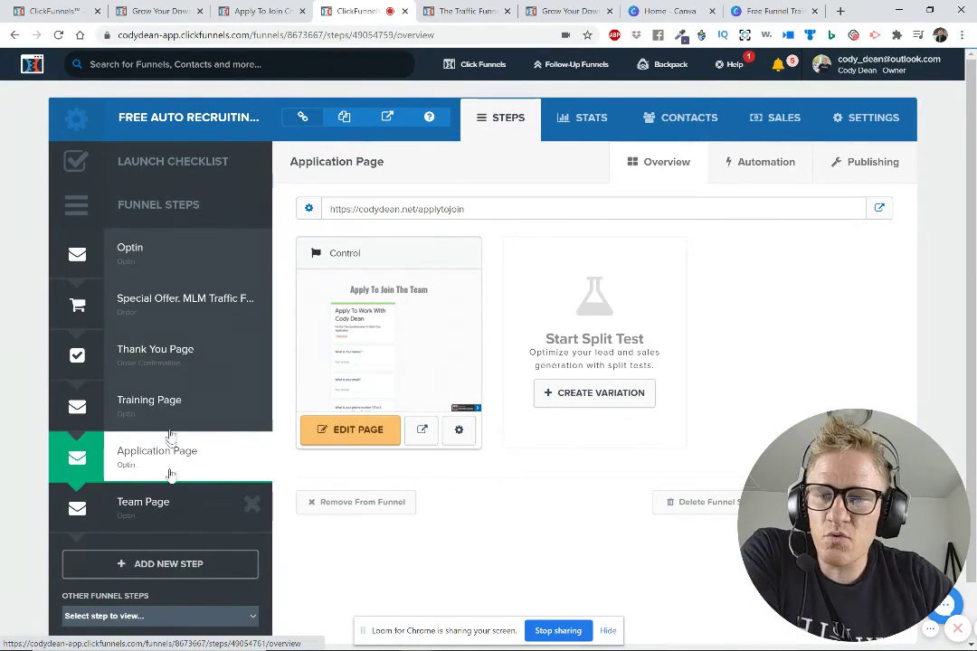
pyautogui.click(159, 500)
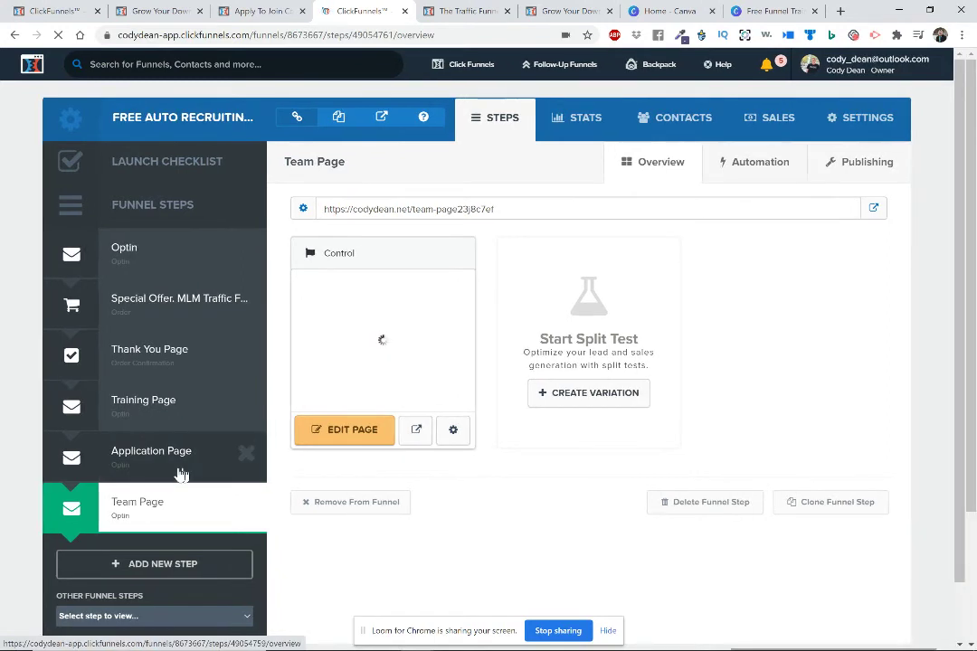
pyautogui.click(414, 432)
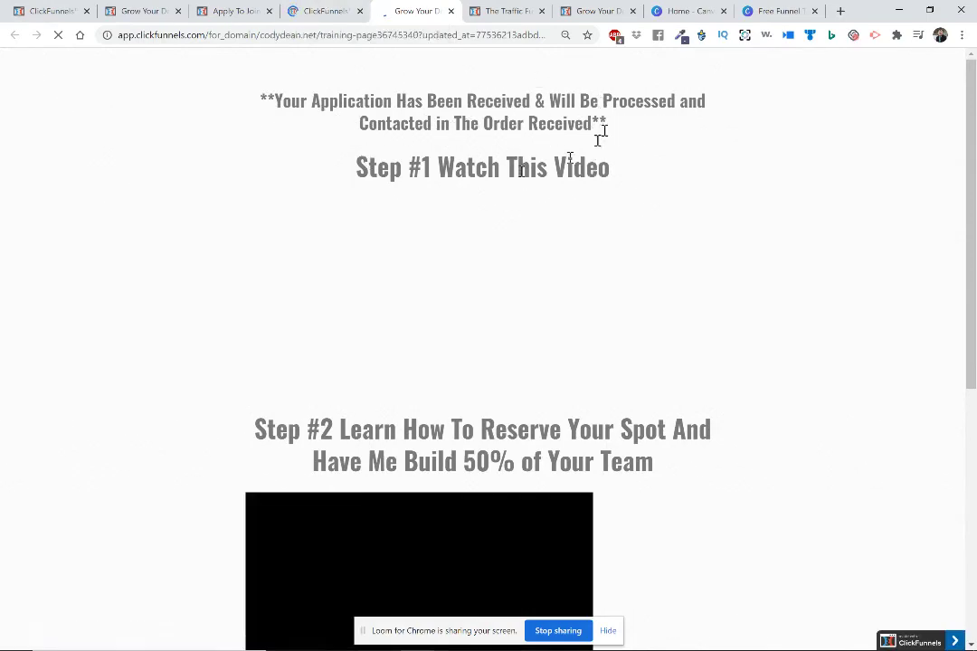
# Examine the Team Page preview's Step #1 and #2 videos, the spot reservation offer and the Step #3 contact options
pyautogui.scroll(-3, 516, 196)
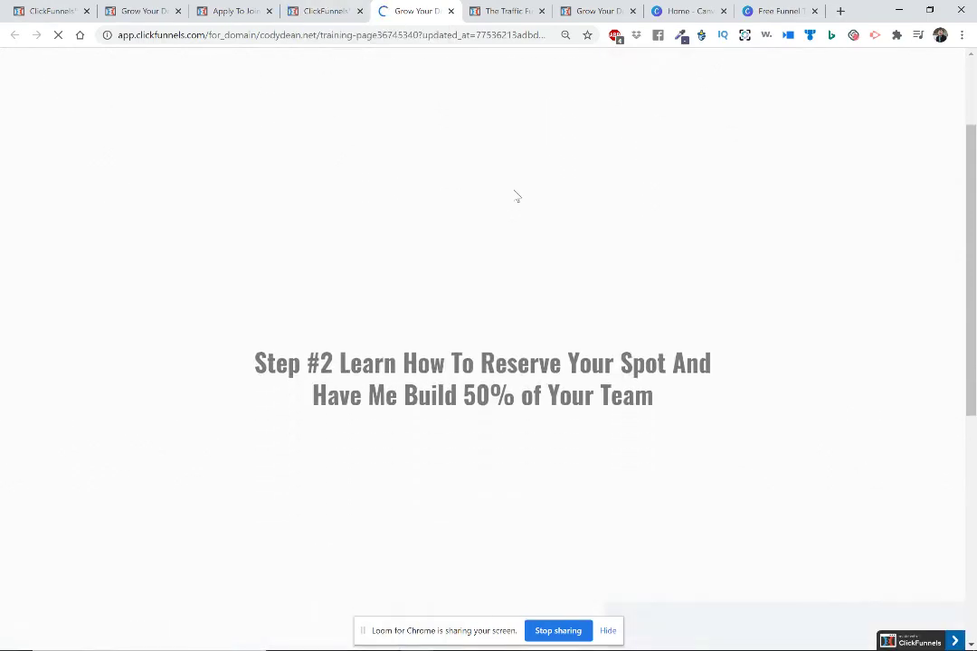
pyautogui.scroll(-1, 515, 195)
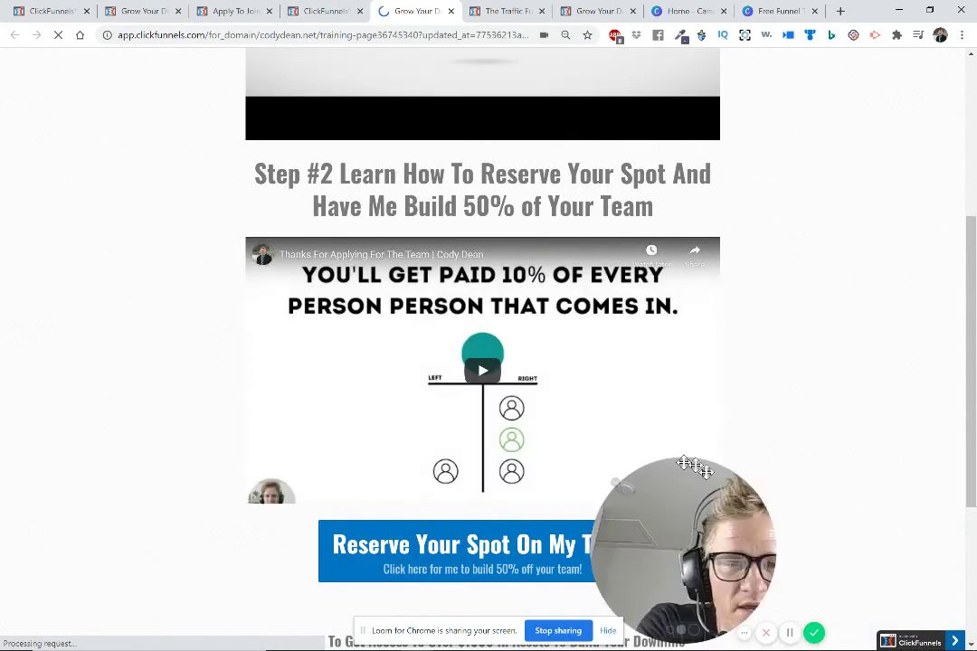
pyautogui.moveTo(372, 460); pyautogui.dragTo(135, 471)
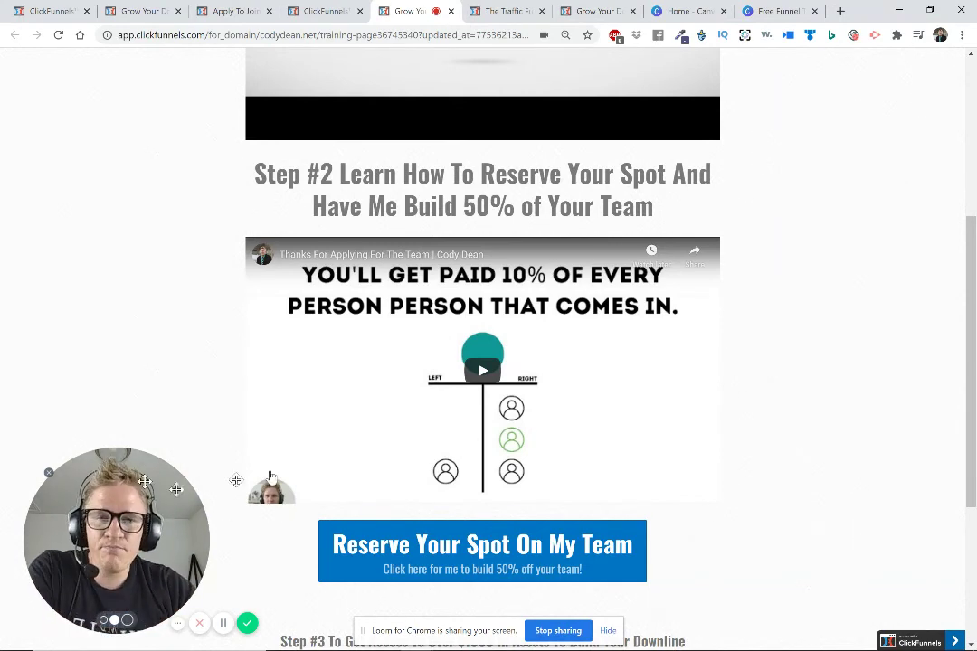
pyautogui.scroll(-1, 599, 414)
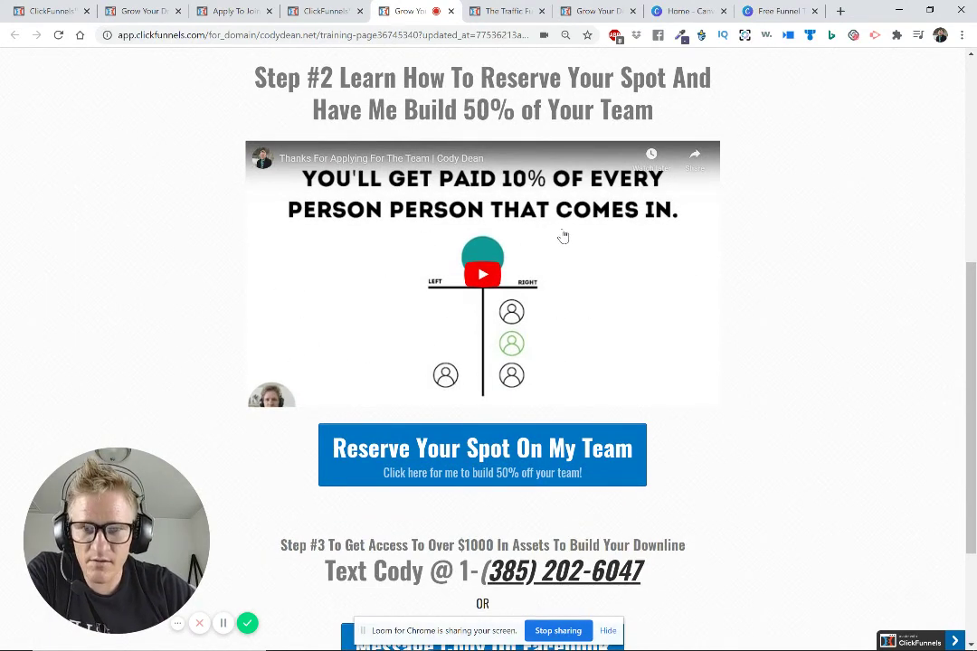
pyautogui.scroll(5, 563, 236)
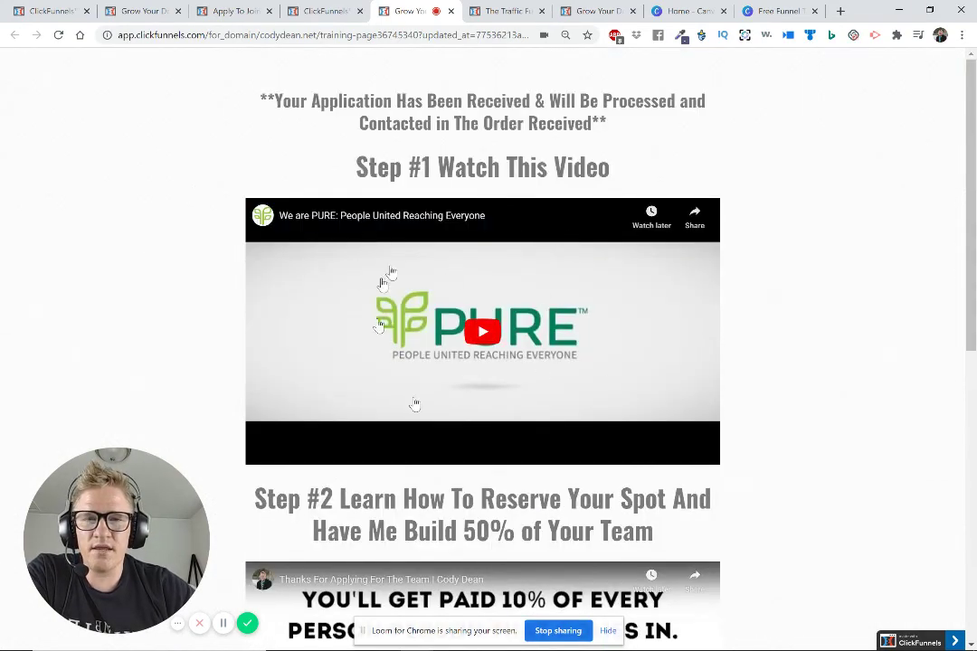
pyautogui.scroll(-3, 524, 323)
pyautogui.scroll(-1, 523, 323)
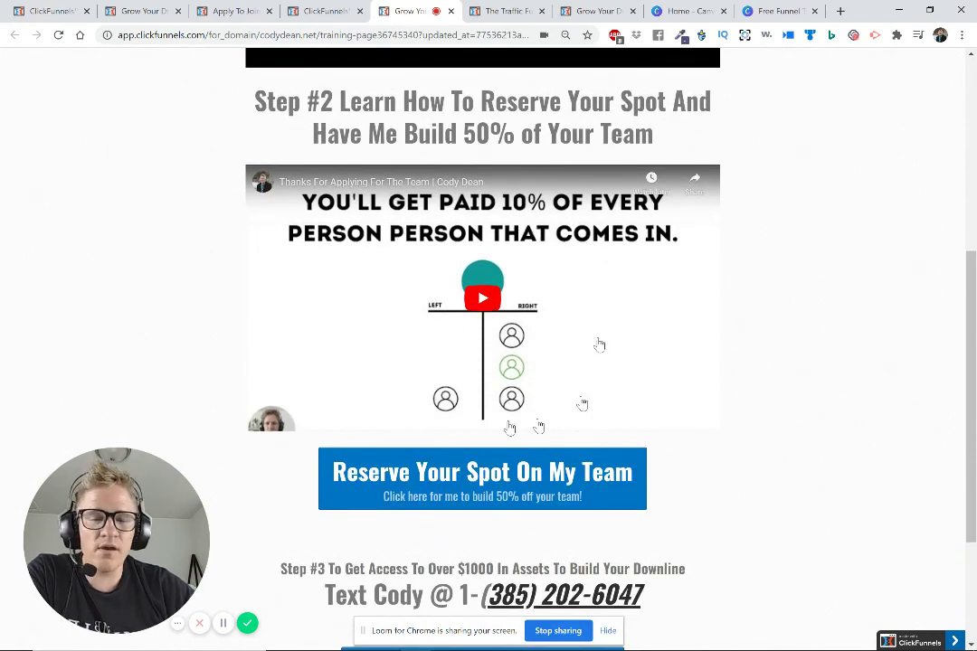
pyautogui.scroll(-2, 623, 390)
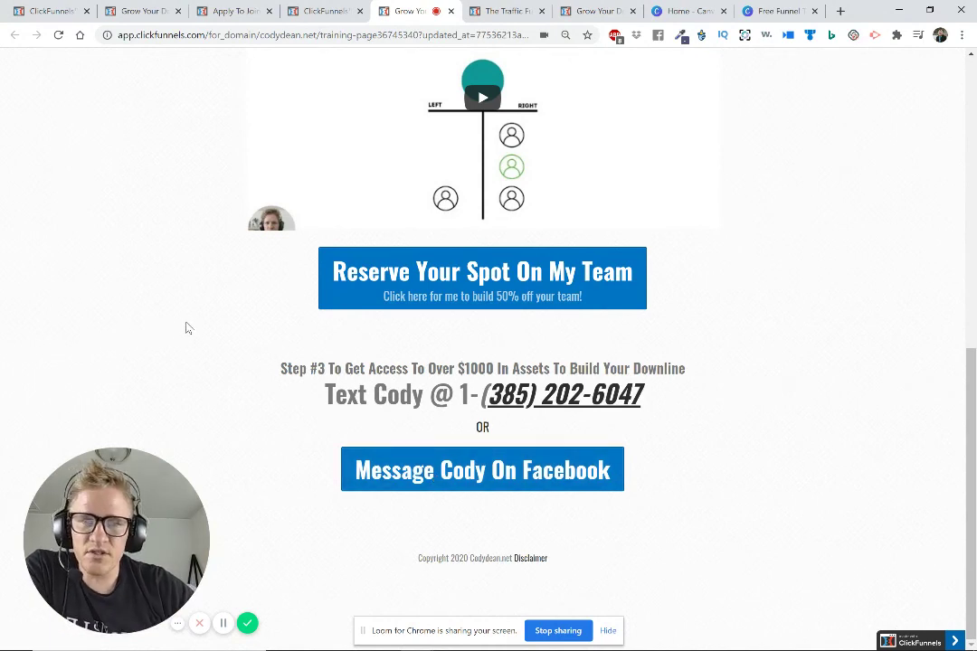
pyautogui.scroll(3, 195, 298)
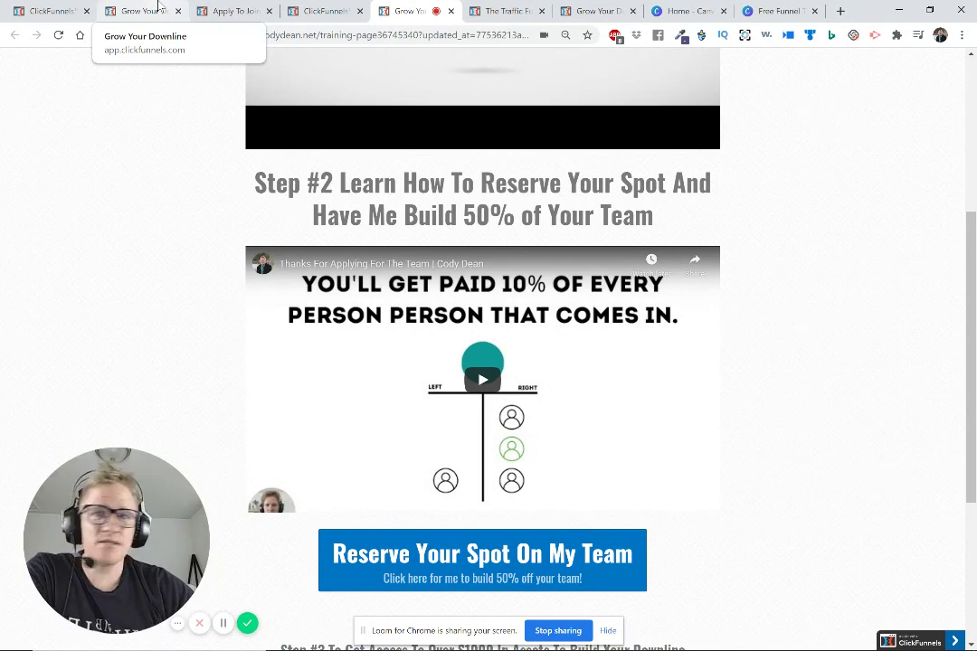
# Return to the training page preview and review its headline, Step 1 video, funnel download and team application sections
pyautogui.click(65, 9)
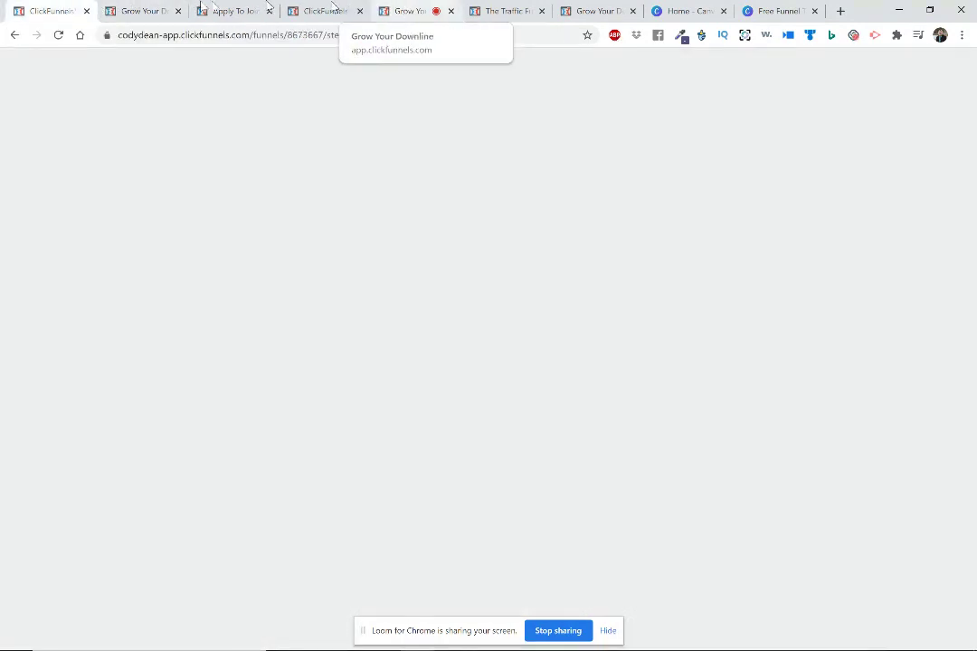
pyautogui.click(119, 7)
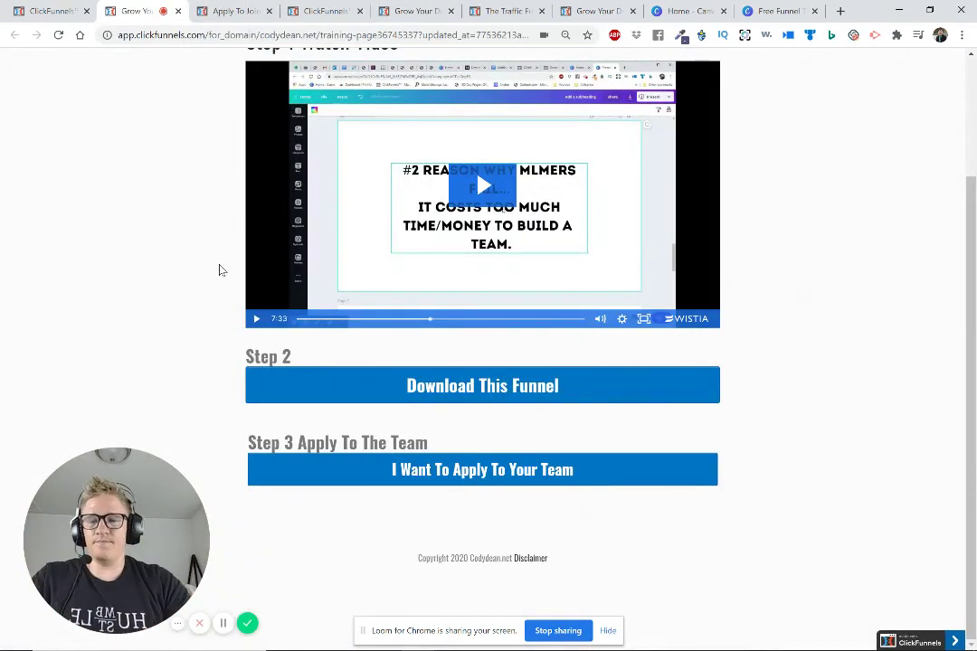
pyautogui.scroll(2, 201, 333)
pyautogui.scroll(-2, 207, 339)
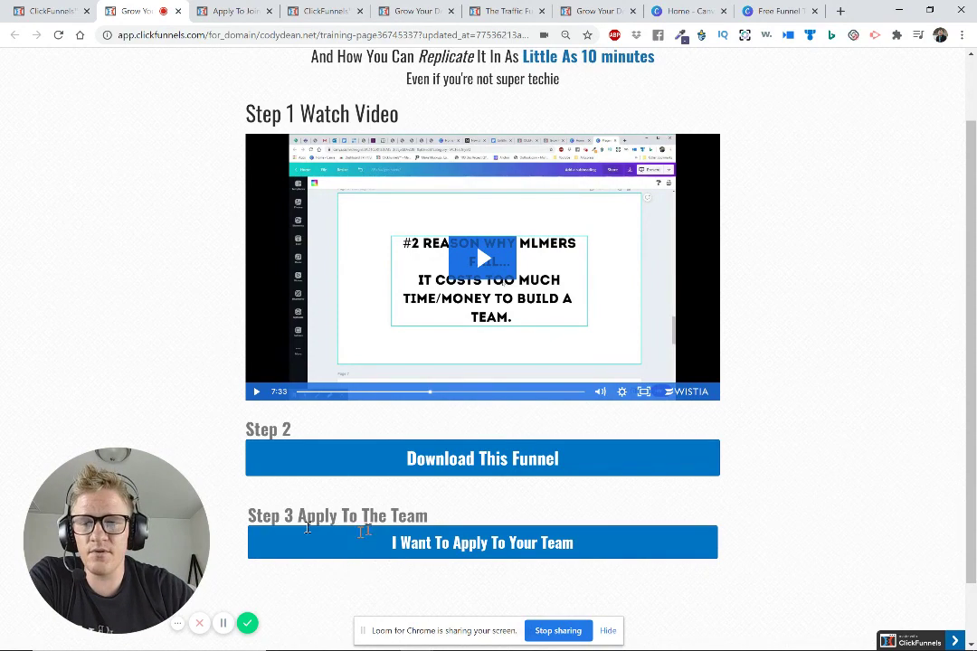
pyautogui.scroll(-1, 199, 339)
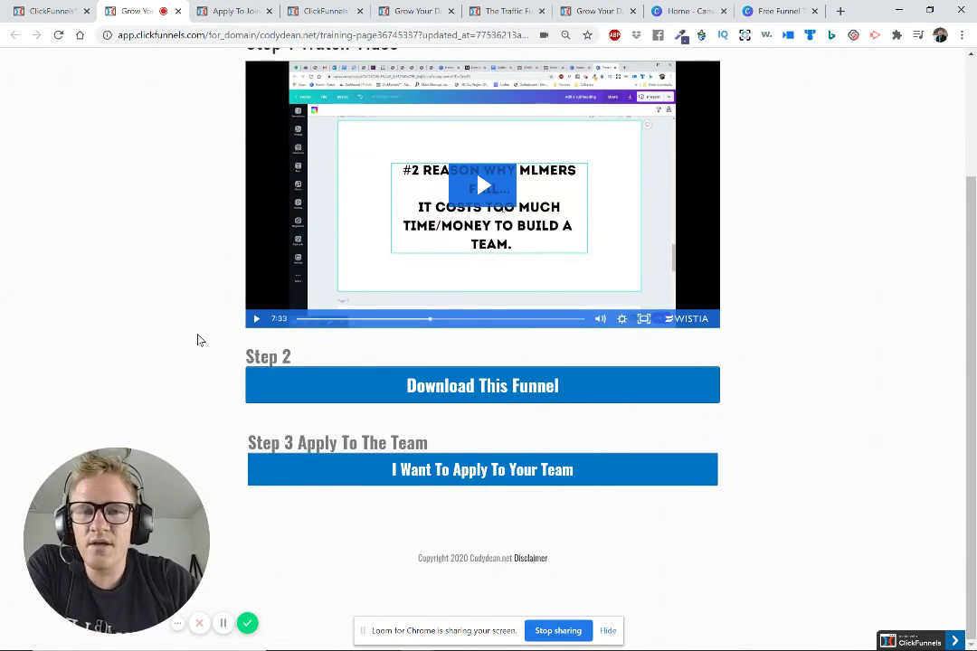
pyautogui.scroll(2, 199, 339)
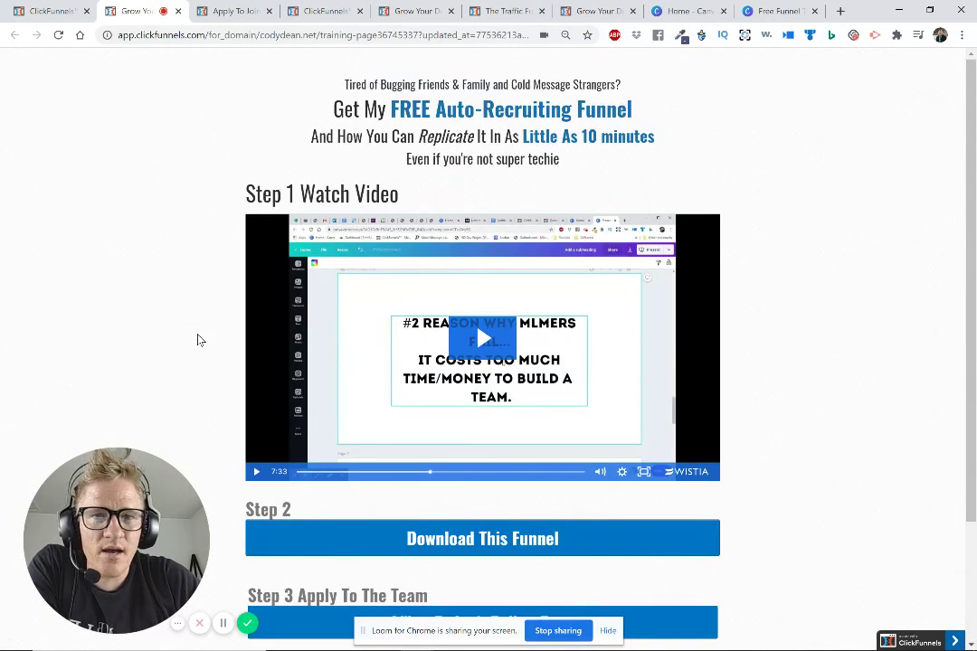